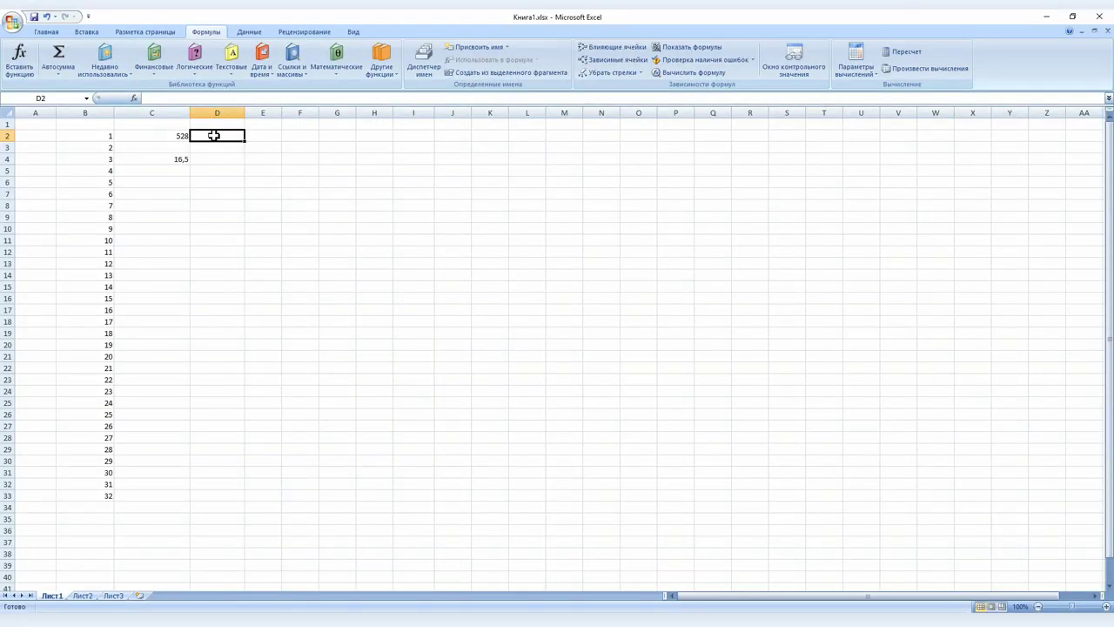
# - Enter =C2/32 in D2 to divide the column sum 528 by 32
pyautogui.write('=')
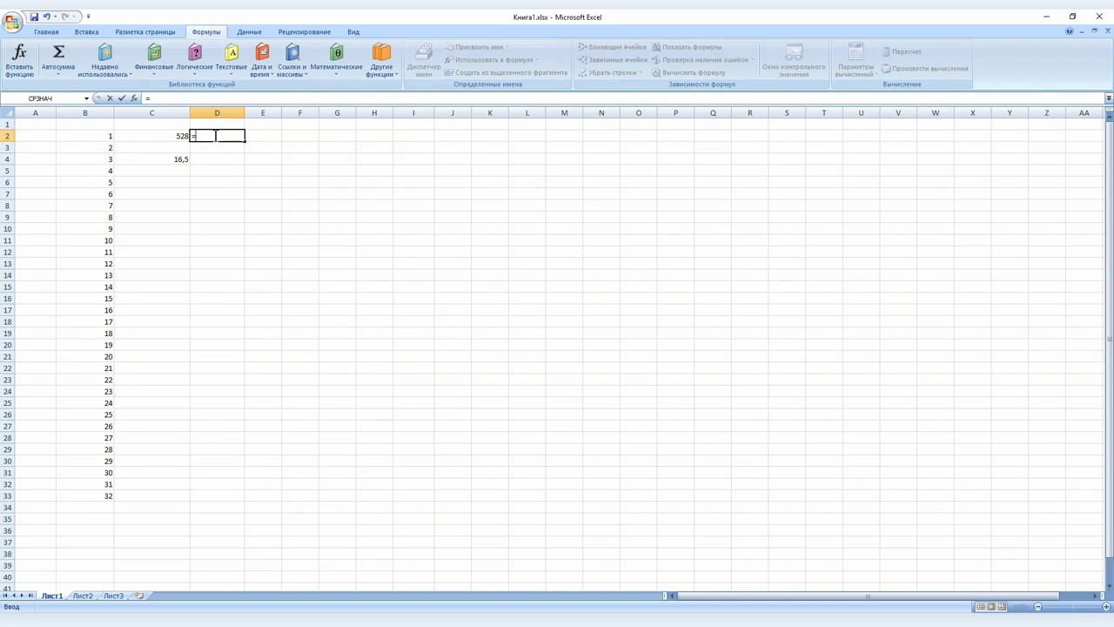
pyautogui.write('C2/32')
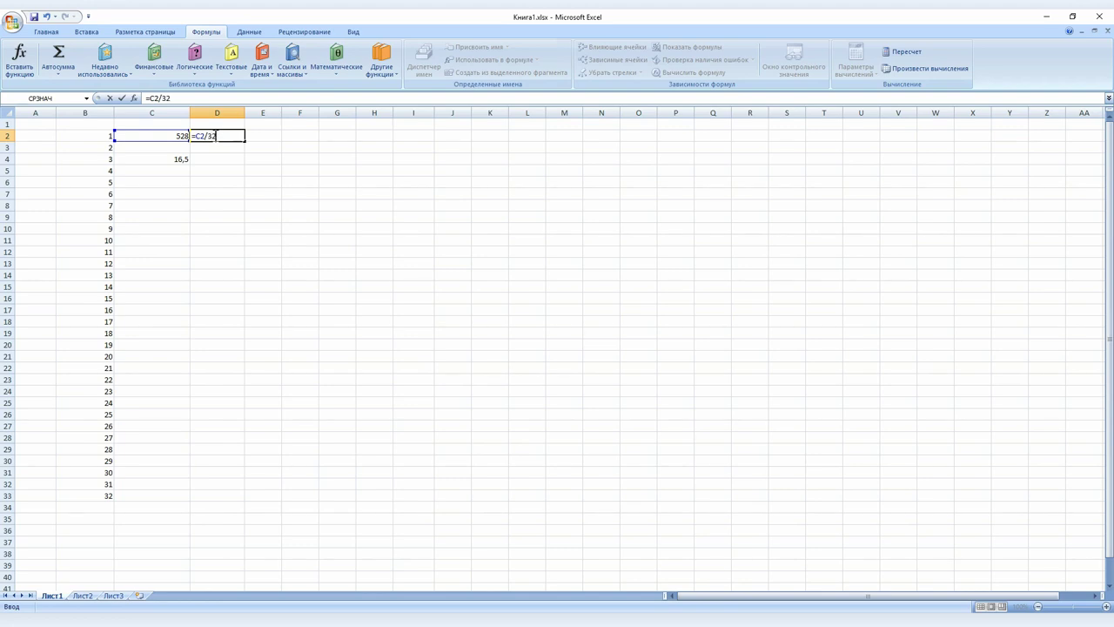
pyautogui.press('Return')
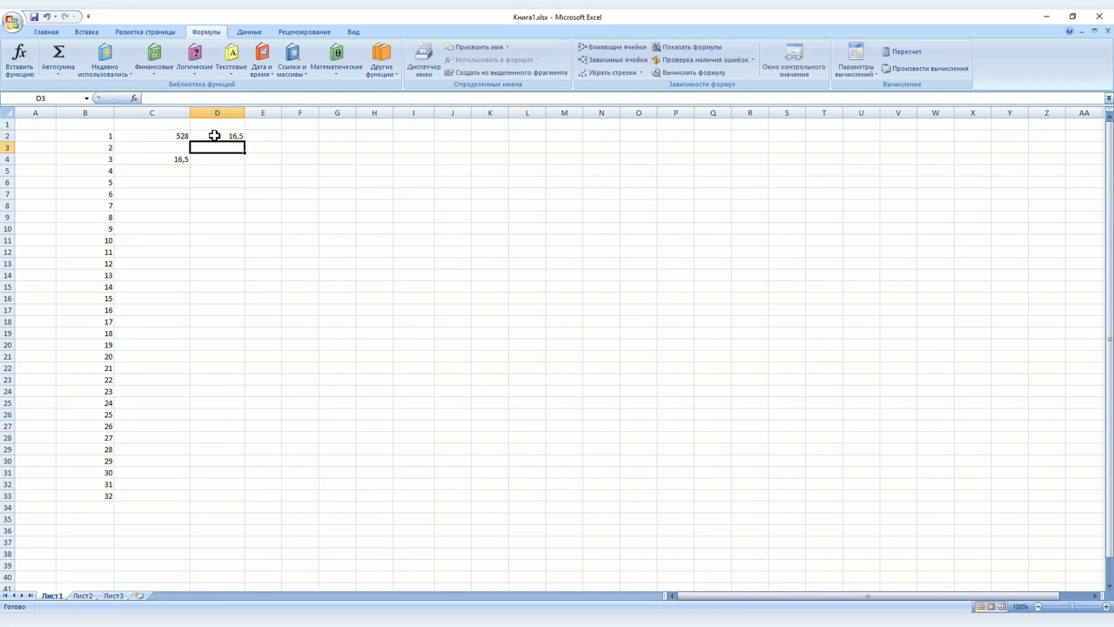
# - Enter 45, 34, 3, 23 and 45 into B36, B39, B37, B46 and B43
pyautogui.click(228, 164)
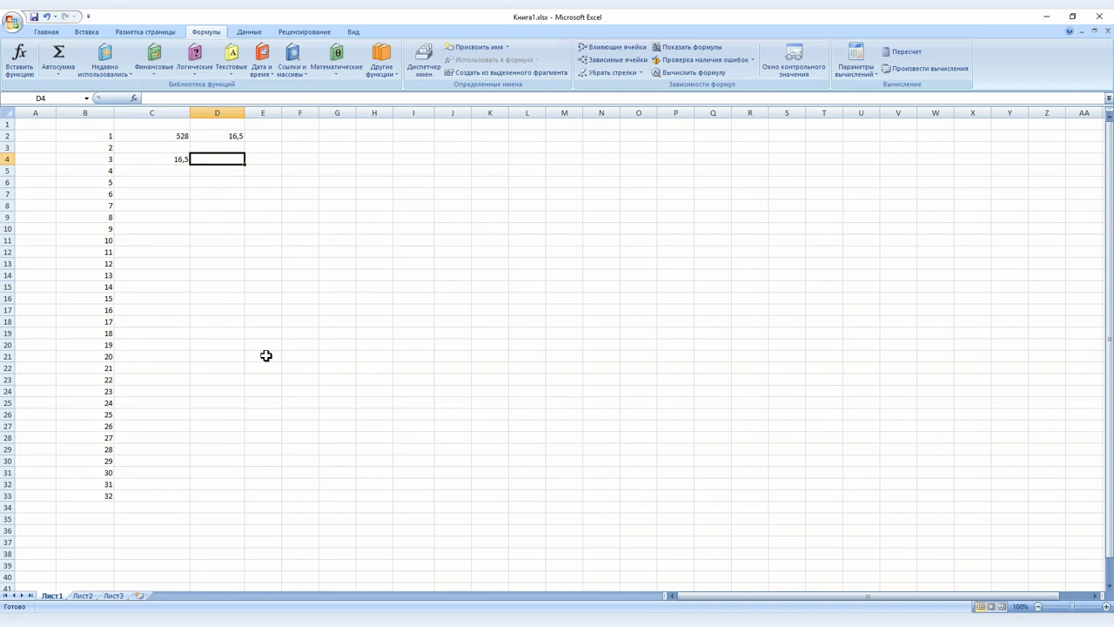
pyautogui.scroll(-2, 208, 382)
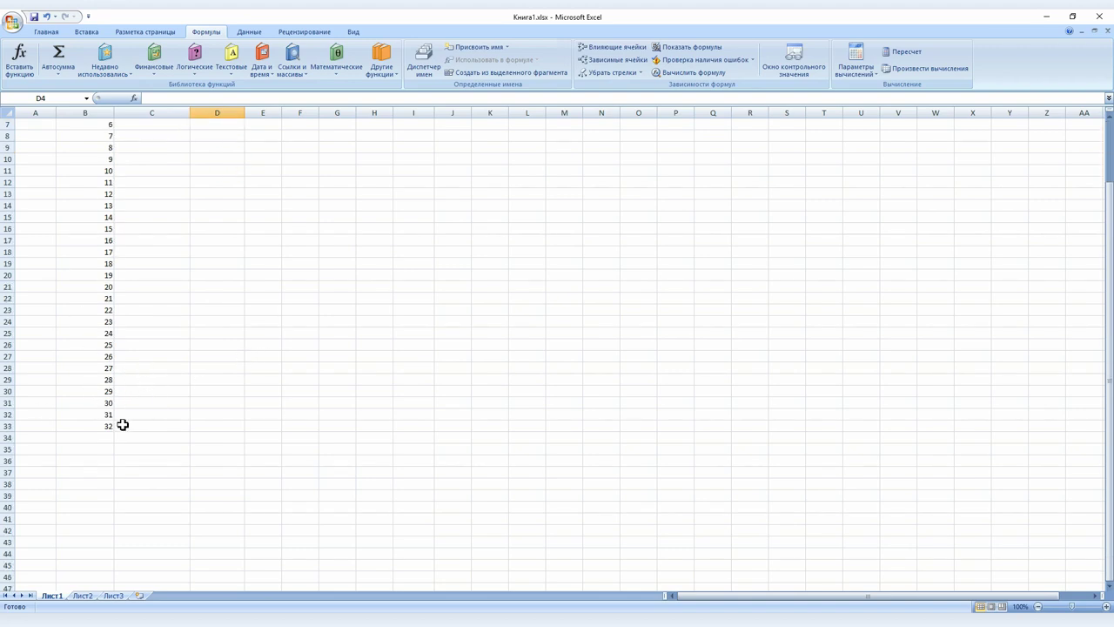
pyautogui.click(101, 459)
pyautogui.write('45')
pyautogui.click(99, 493)
pyautogui.write('34')
pyautogui.click(93, 474)
pyautogui.write('3')
pyautogui.scroll(-3, 99, 496)
pyautogui.click(97, 470)
pyautogui.write('23')
pyautogui.click(101, 437)
pyautogui.write('45')
pyautogui.click(142, 424)
# - Put 45 in B50 and fill it down to B57 as a 45–52 series
pyautogui.scroll(-4, 140, 424)
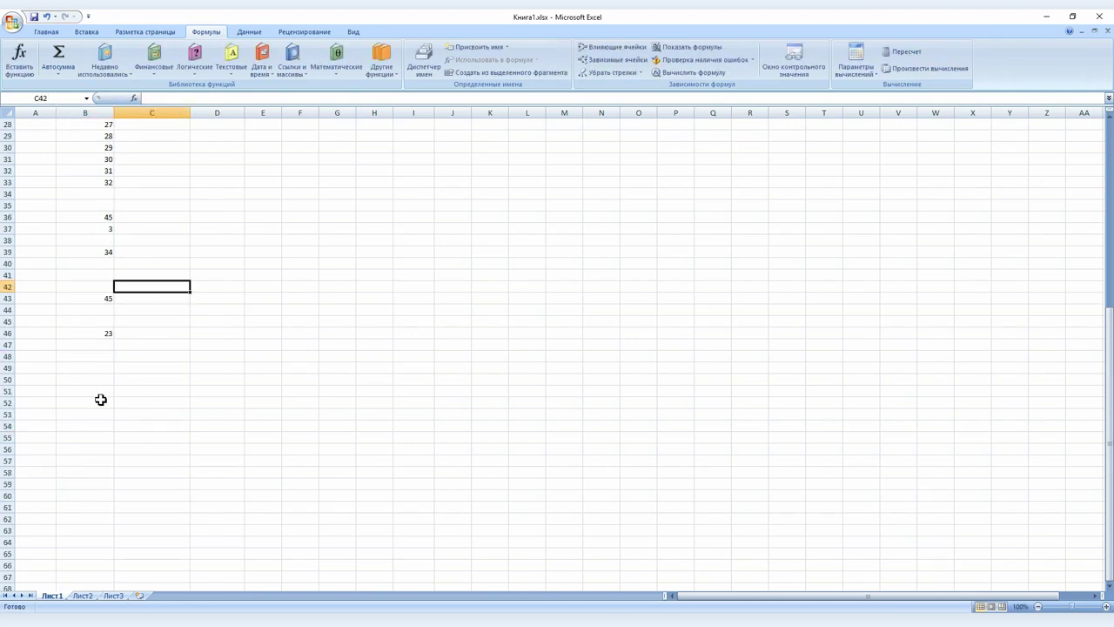
pyautogui.click(99, 380)
pyautogui.write('45')
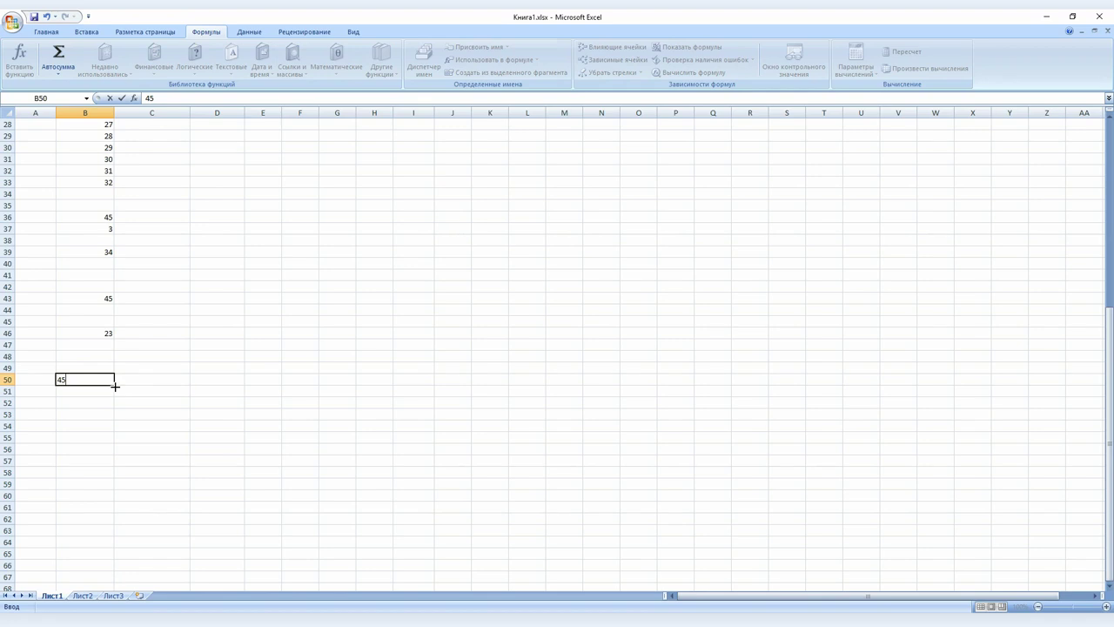
pyautogui.moveTo(115, 386); pyautogui.dragTo(115, 461)
pyautogui.click(120, 472)
pyautogui.click(155, 499)
pyautogui.click(169, 414)
pyautogui.scroll(3, 171, 386)
pyautogui.scroll(6, 170, 386)
pyautogui.scroll(-5, 171, 386)
pyautogui.scroll(-3, 170, 385)
pyautogui.scroll(-3, 174, 390)
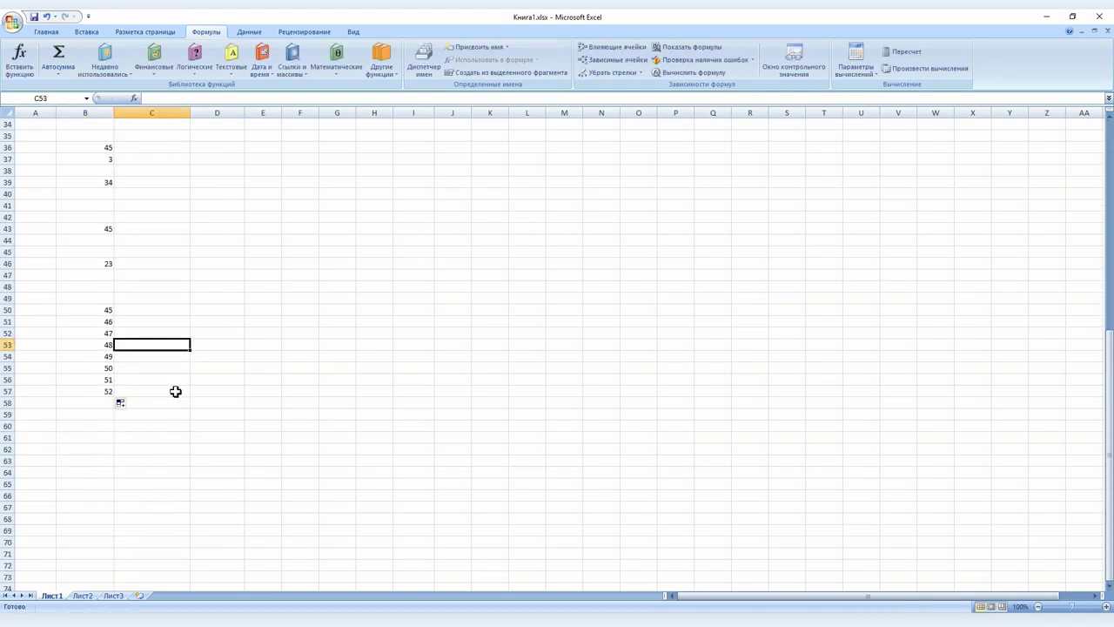
pyautogui.click(104, 392)
pyautogui.scroll(11, 162, 331)
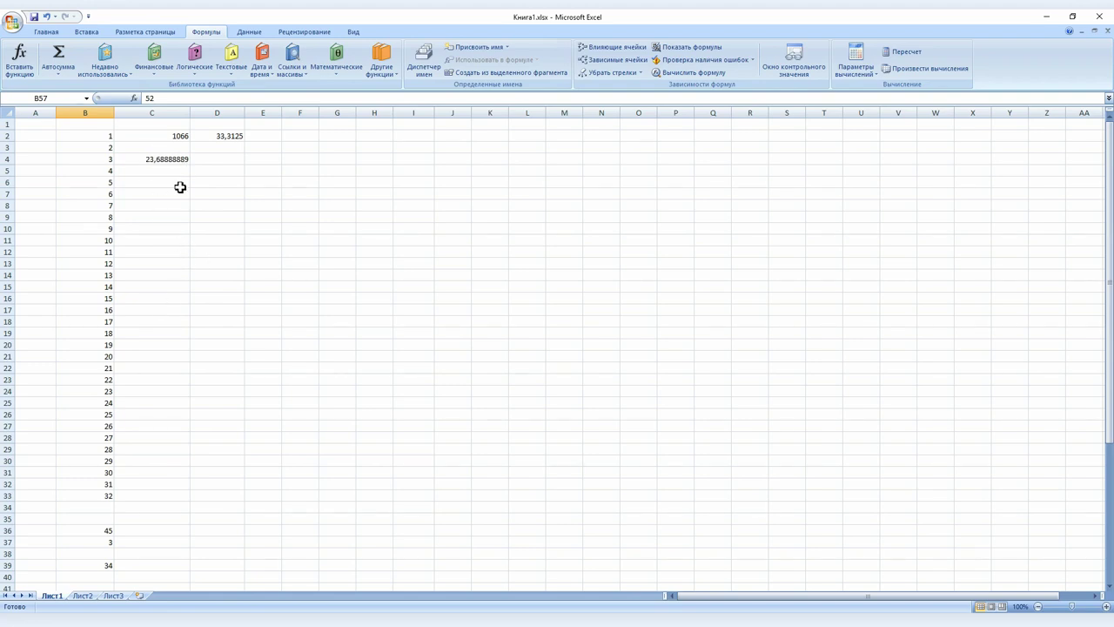
# - From Insert Function for B57, open help and search for counting filled cells
pyautogui.click(22, 69)
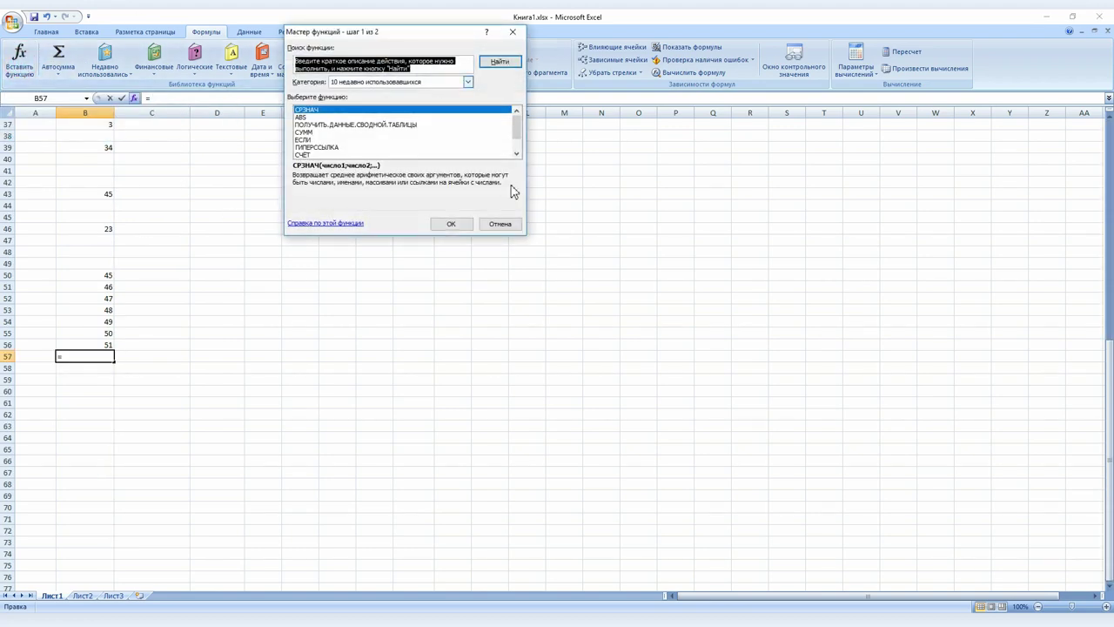
pyautogui.click(320, 224)
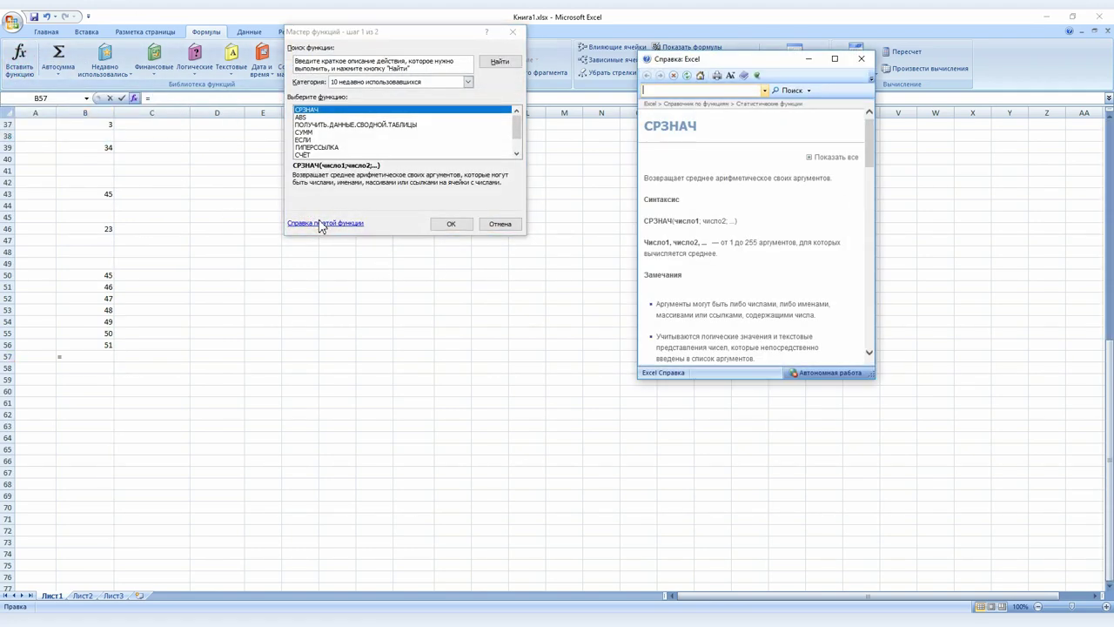
pyautogui.write('9')
pyautogui.write('ных ячеек')
pyautogui.press('Return')
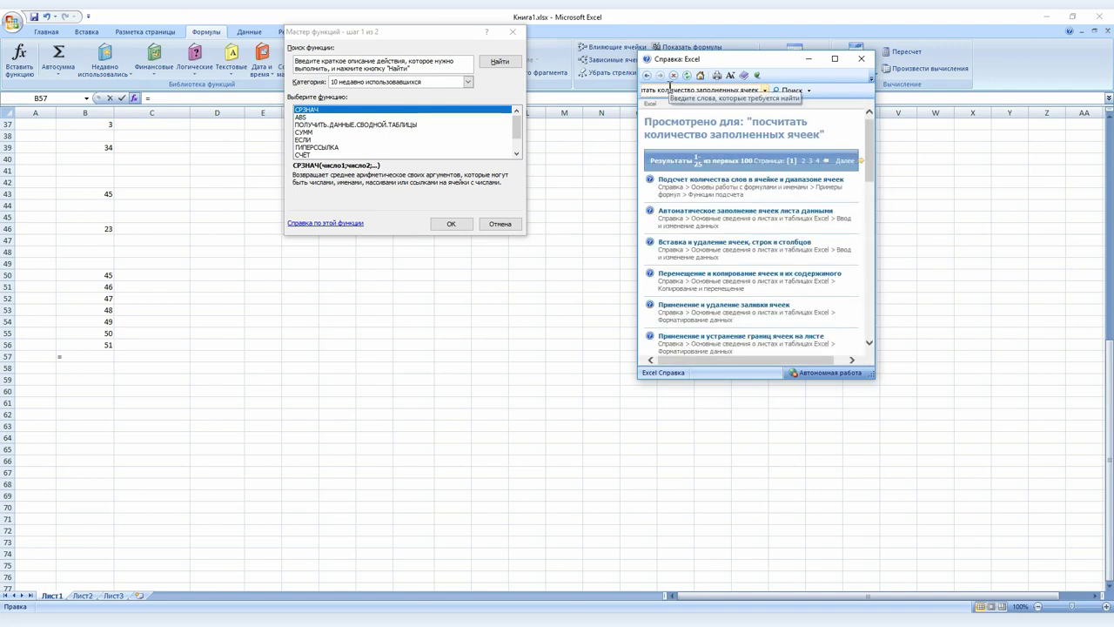
# - Open the nonblank-cells help article, mark its СЧЁТЗ example, and accept СРЗНАЧ
pyautogui.scroll(-2, 734, 212)
pyautogui.scroll(-2, 734, 212)
pyautogui.scroll(-2, 734, 211)
pyautogui.scroll(-2, 731, 206)
pyautogui.scroll(2, 731, 206)
pyautogui.scroll(2, 731, 206)
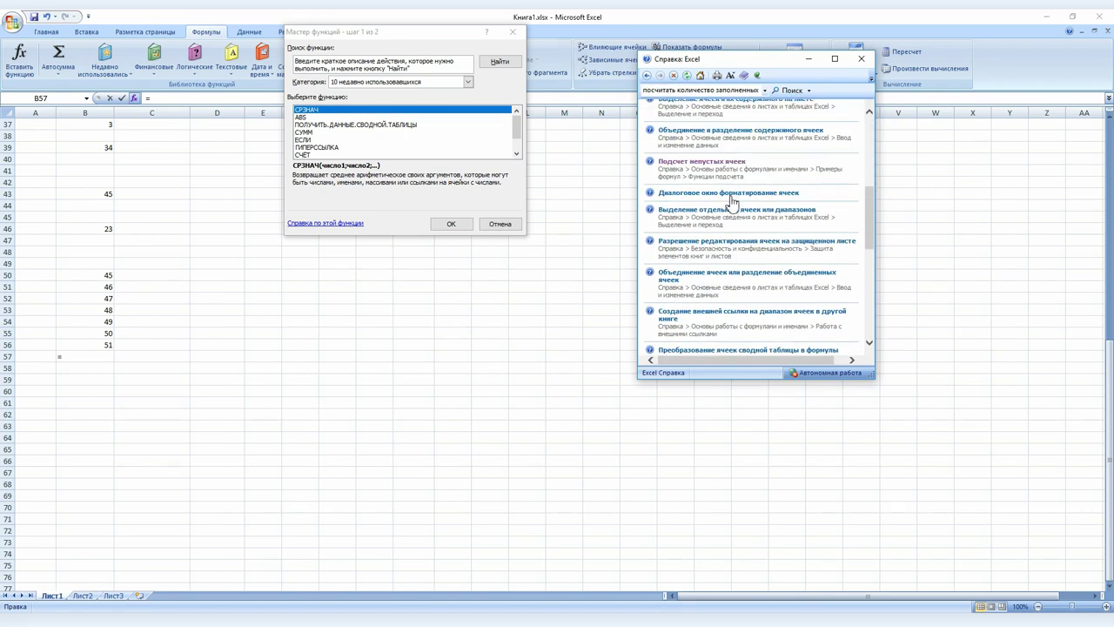
pyautogui.click(712, 163)
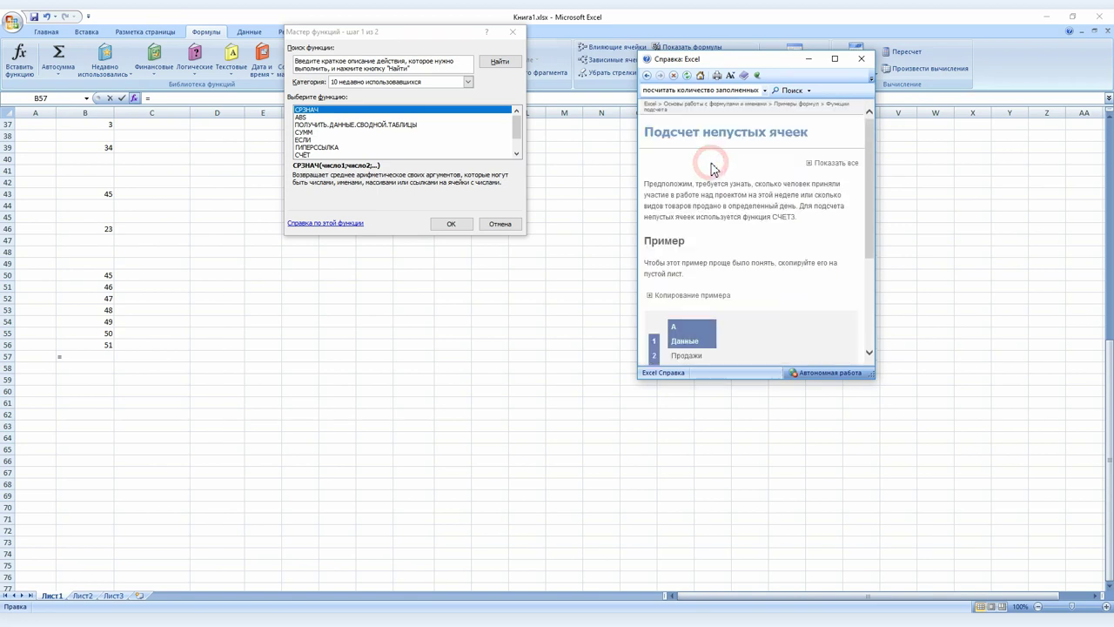
pyautogui.scroll(-3, 748, 185)
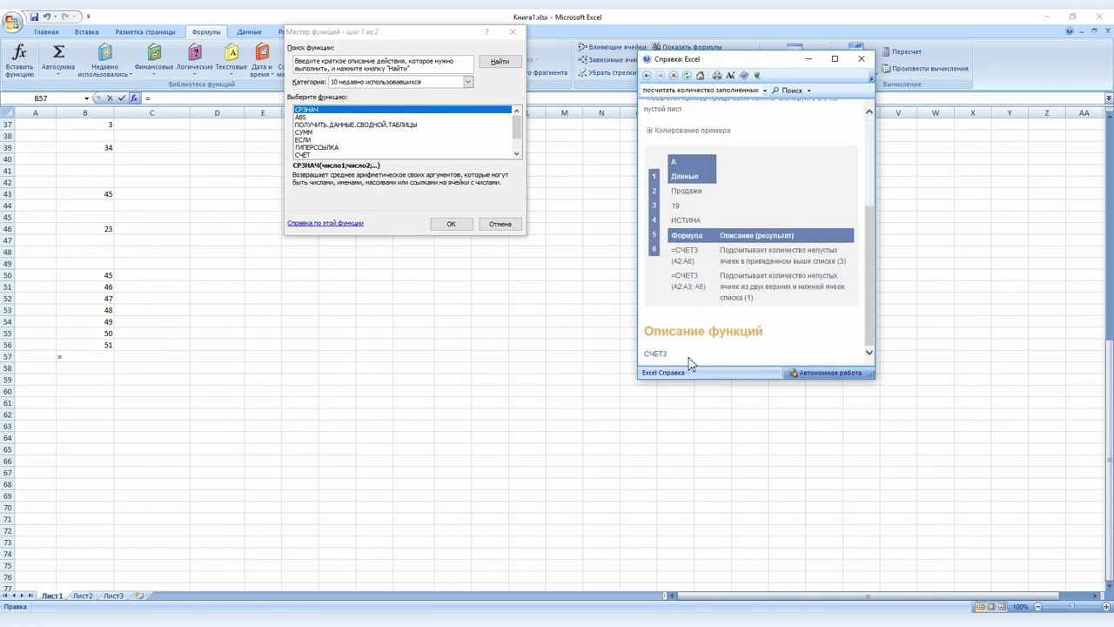
pyautogui.moveTo(671, 249); pyautogui.dragTo(696, 259)
pyautogui.click(451, 223)
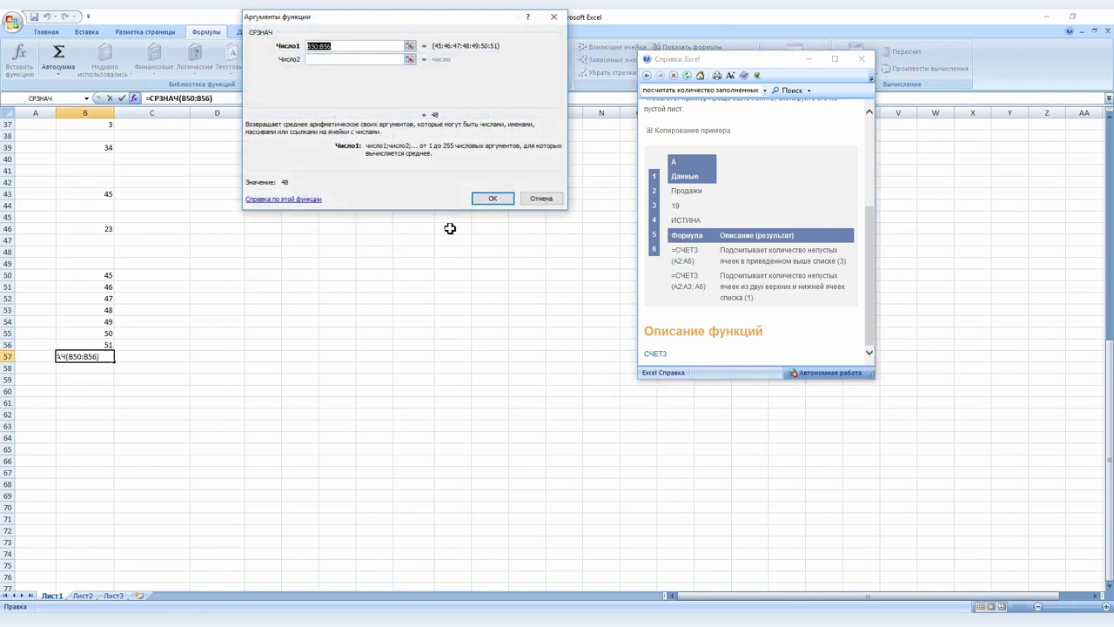
# - Cancel the B57 average and enter =СЧЁТЗ(B:B) in D4, counting 44 filled cells
pyautogui.click(540, 198)
pyautogui.scroll(12, 323, 273)
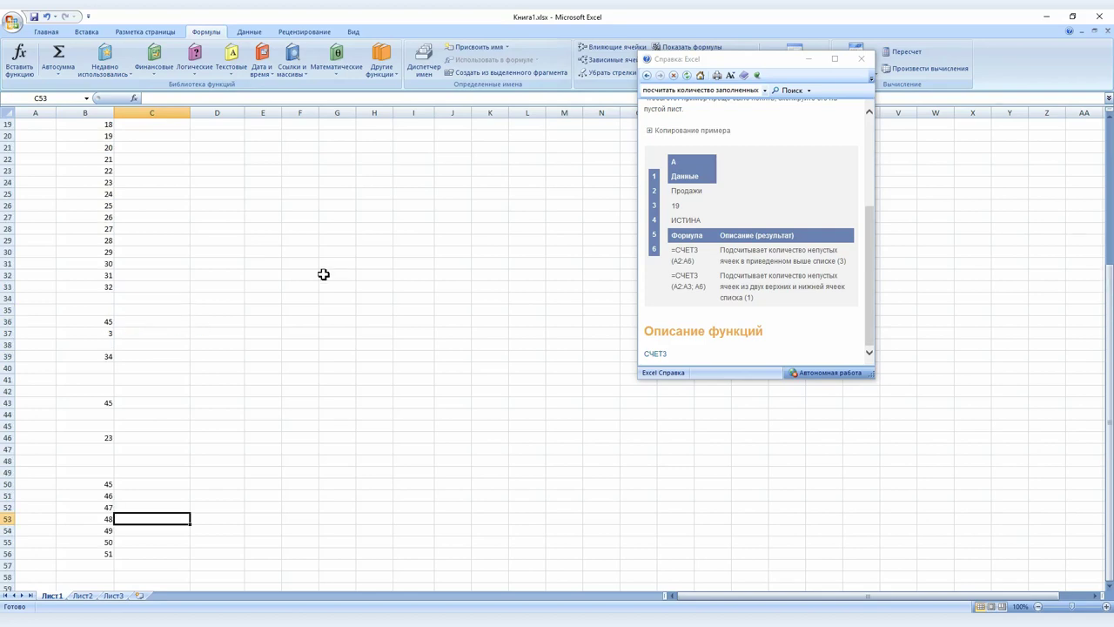
pyautogui.click(216, 156)
pyautogui.write('=')
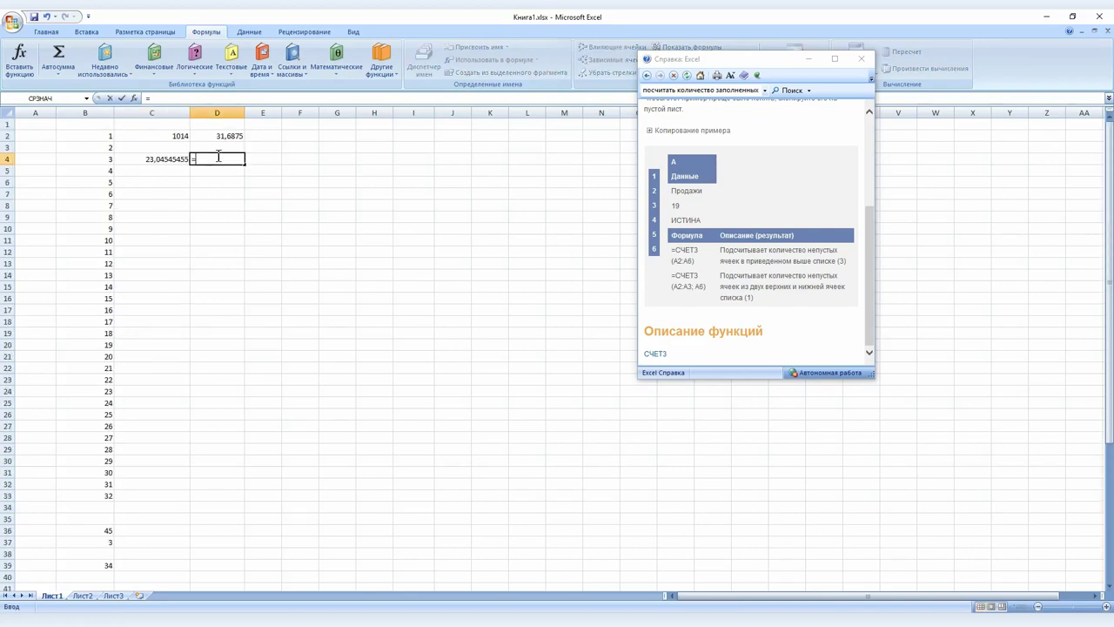
pyautogui.write('сч')
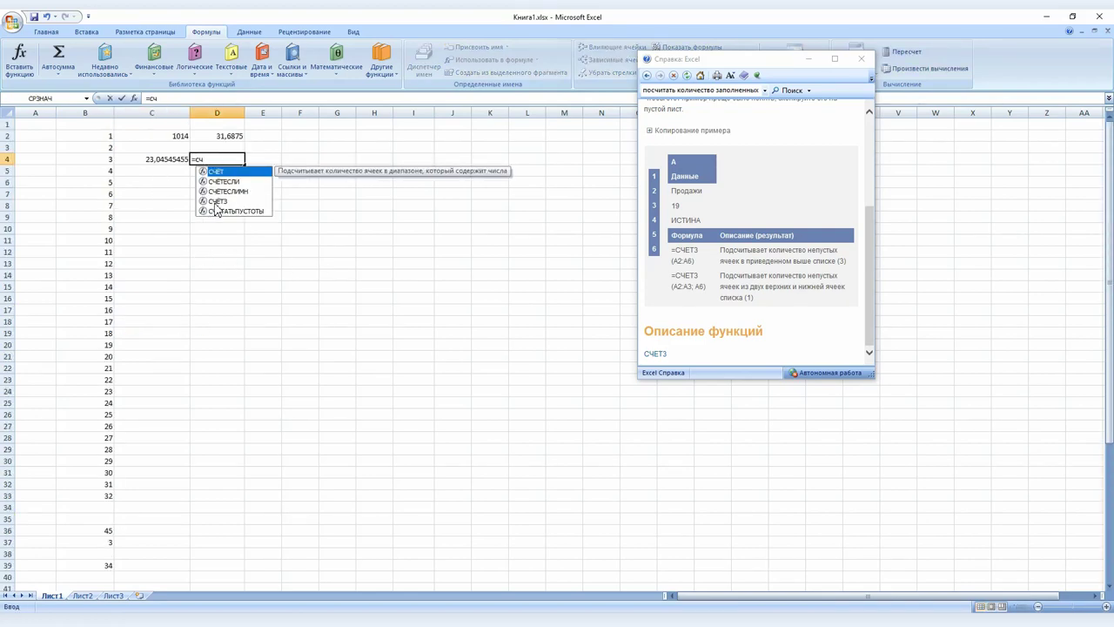
pyautogui.click(202, 201)
pyautogui.doubleClick(202, 201)
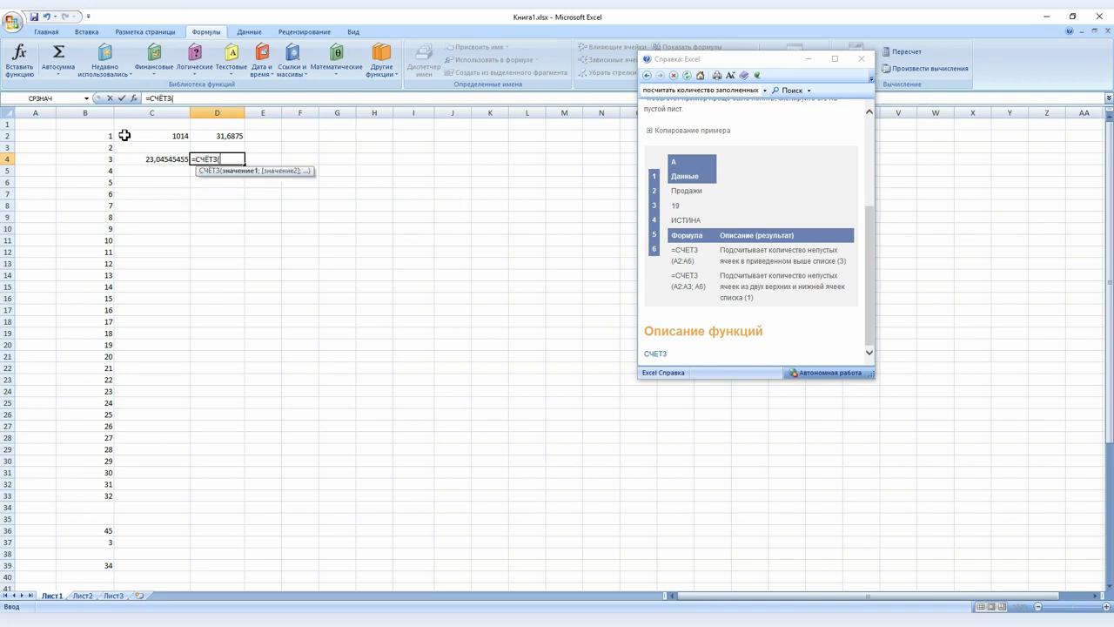
pyautogui.click(107, 109)
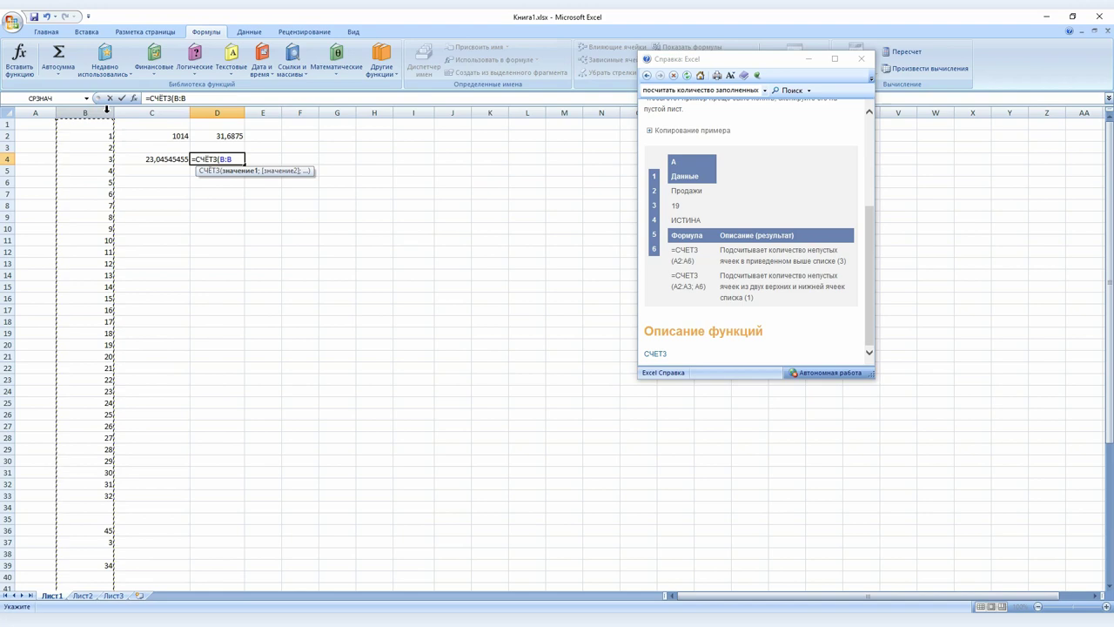
pyautogui.write(')')
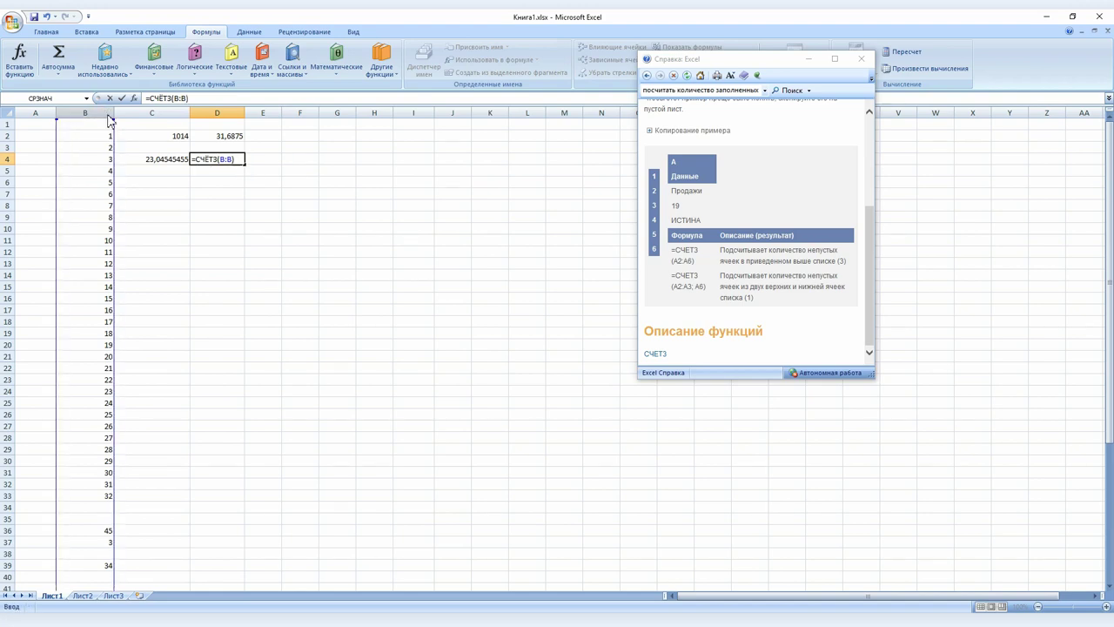
pyautogui.press('Return')
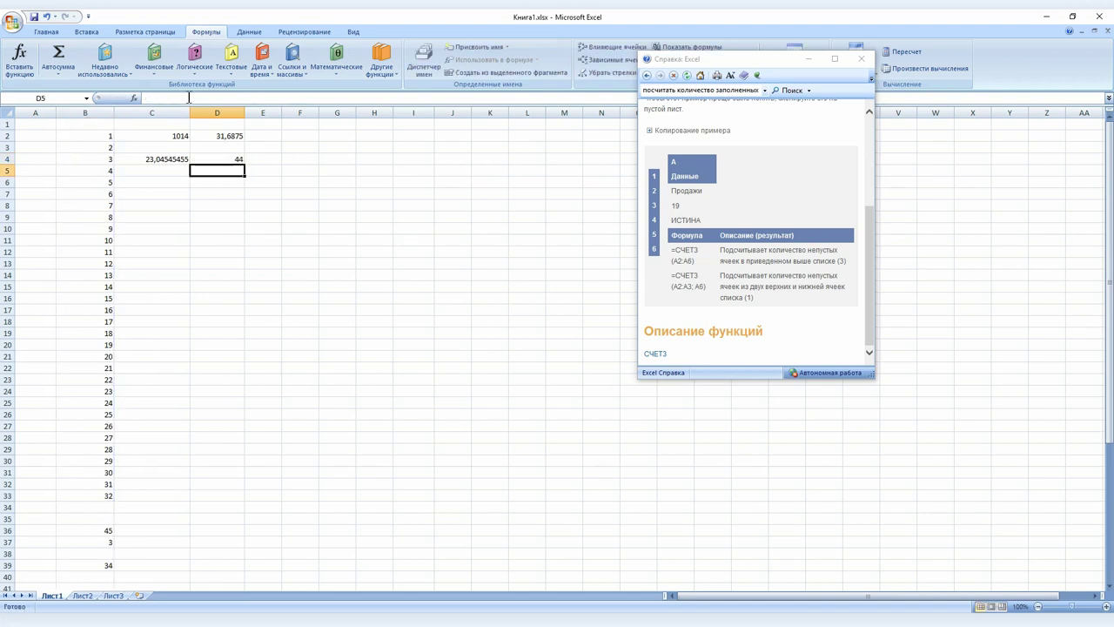
pyautogui.click(300, 148)
# - Enter =C2/D4 in F3 and =C2/СЧЁТЗ(B:B) in F4
pyautogui.write('=')
pyautogui.click(180, 137)
pyautogui.write('/')
pyautogui.click(217, 162)
pyautogui.press('Return')
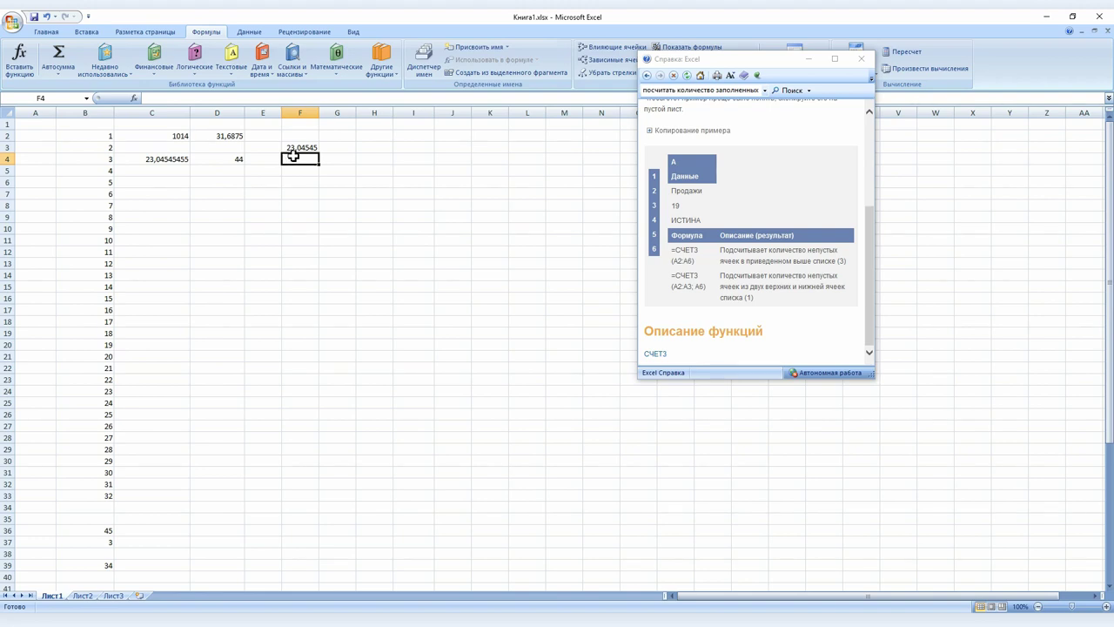
pyautogui.write('=')
pyautogui.click(186, 136)
pyautogui.write('/сч')
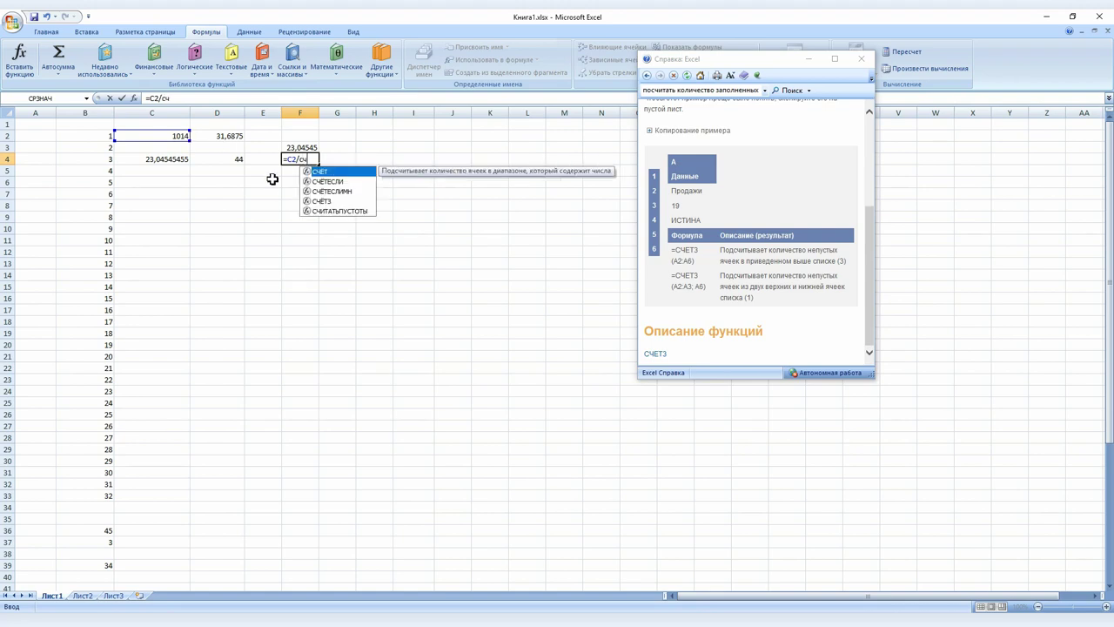
pyautogui.doubleClick(312, 202)
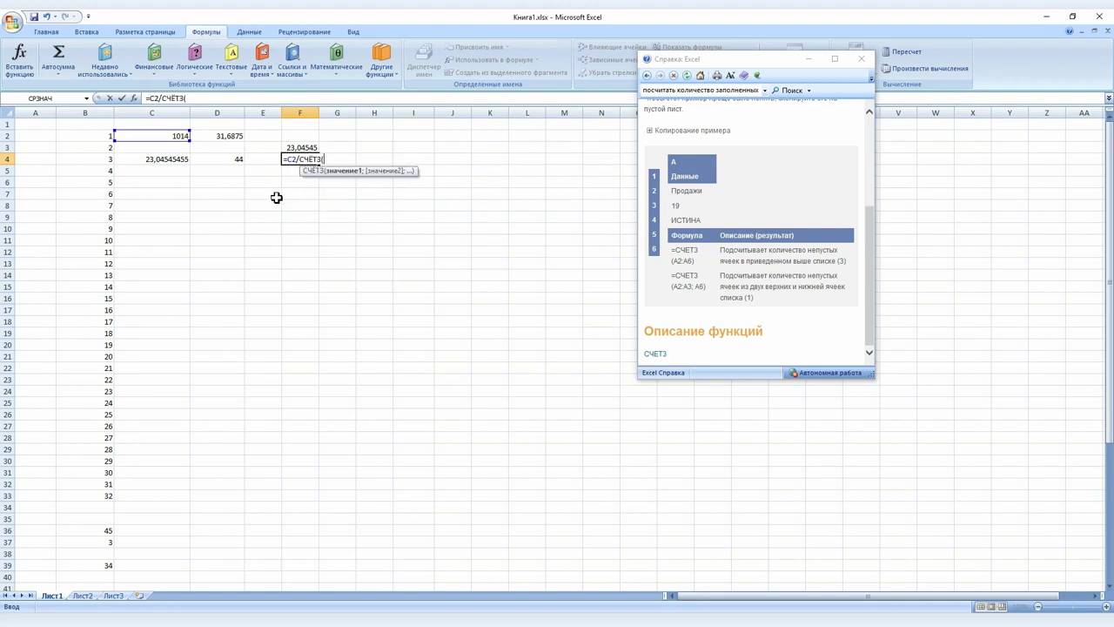
pyautogui.click(96, 112)
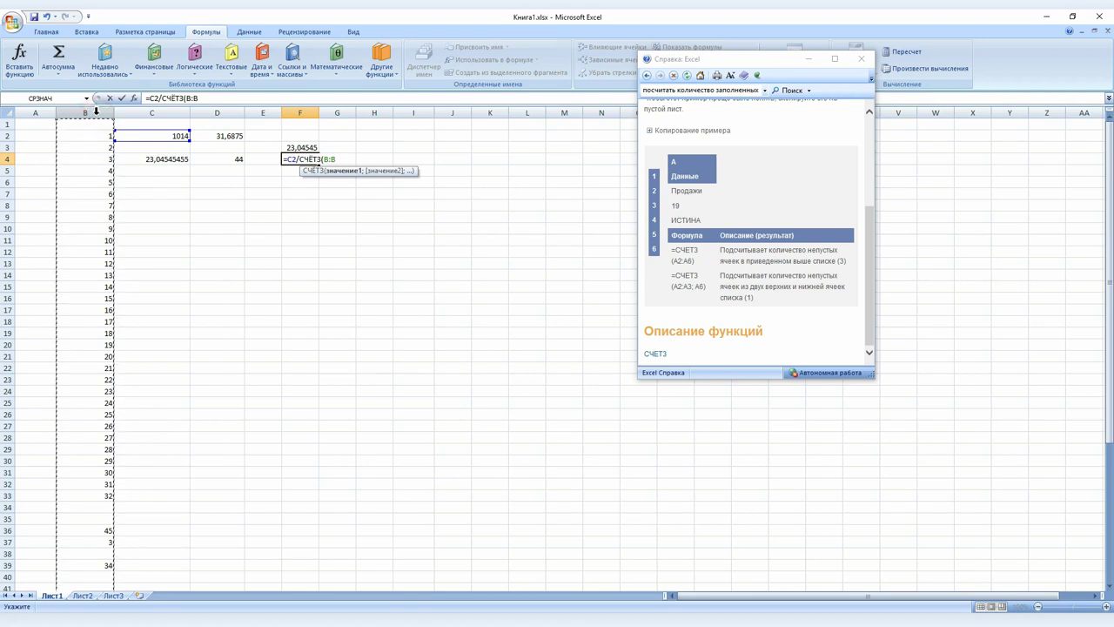
pyautogui.press('Return')
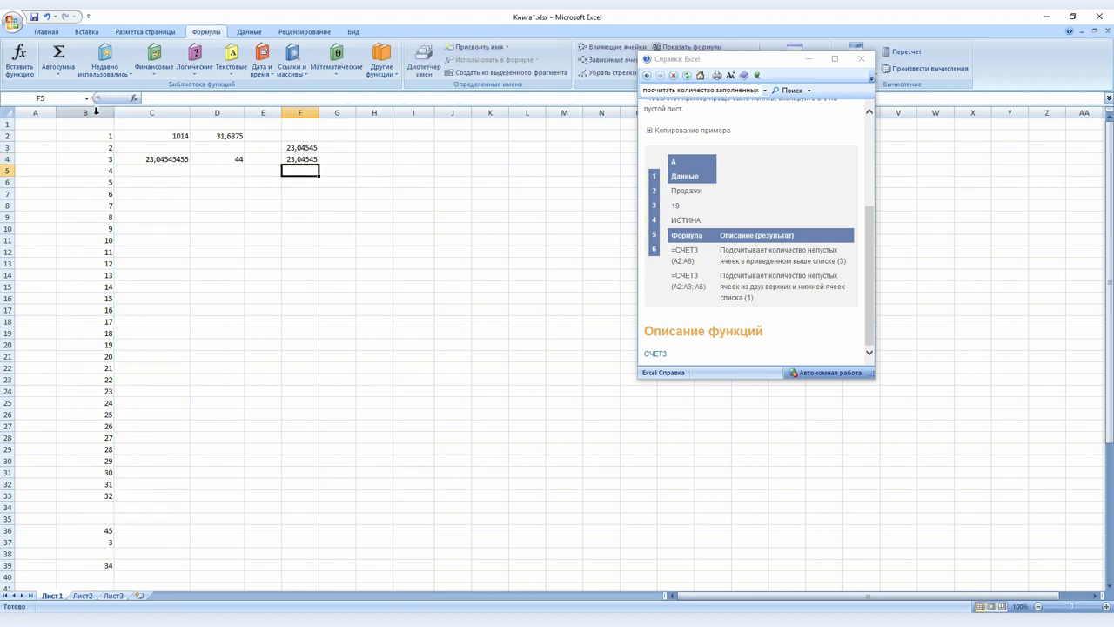
# - Clear the block of test values in C2:F4
pyautogui.press('Delete')
pyautogui.moveTo(174, 136)
pyautogui.mouseDown()
pyautogui.moveTo(276, 146)
pyautogui.moveTo(290, 163)
pyautogui.mouseUp()
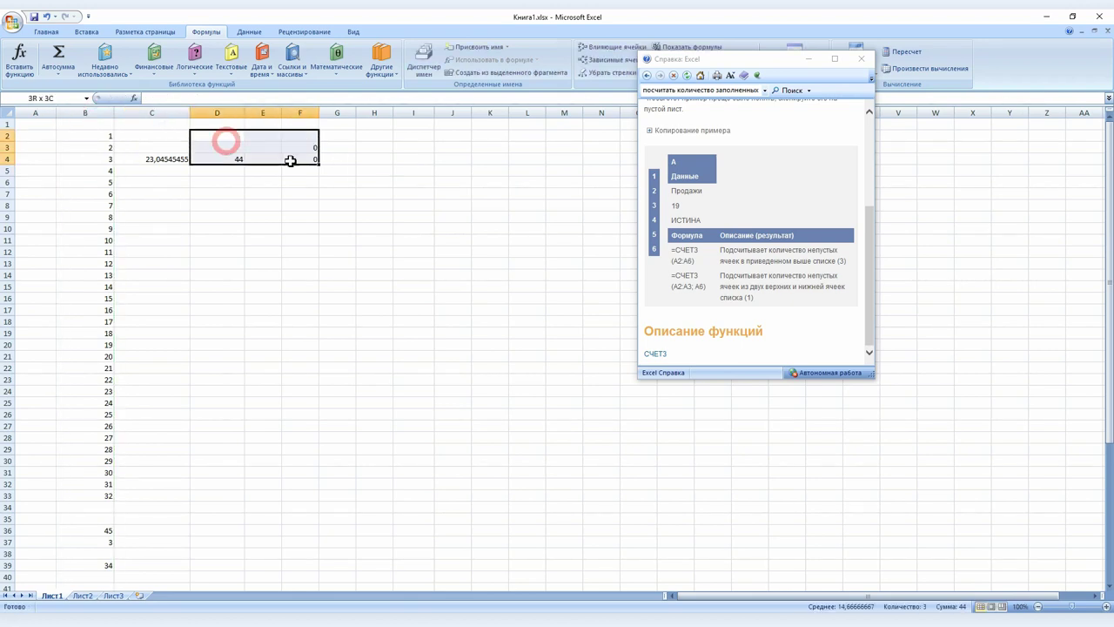
pyautogui.press('Delete')
pyautogui.click(185, 136)
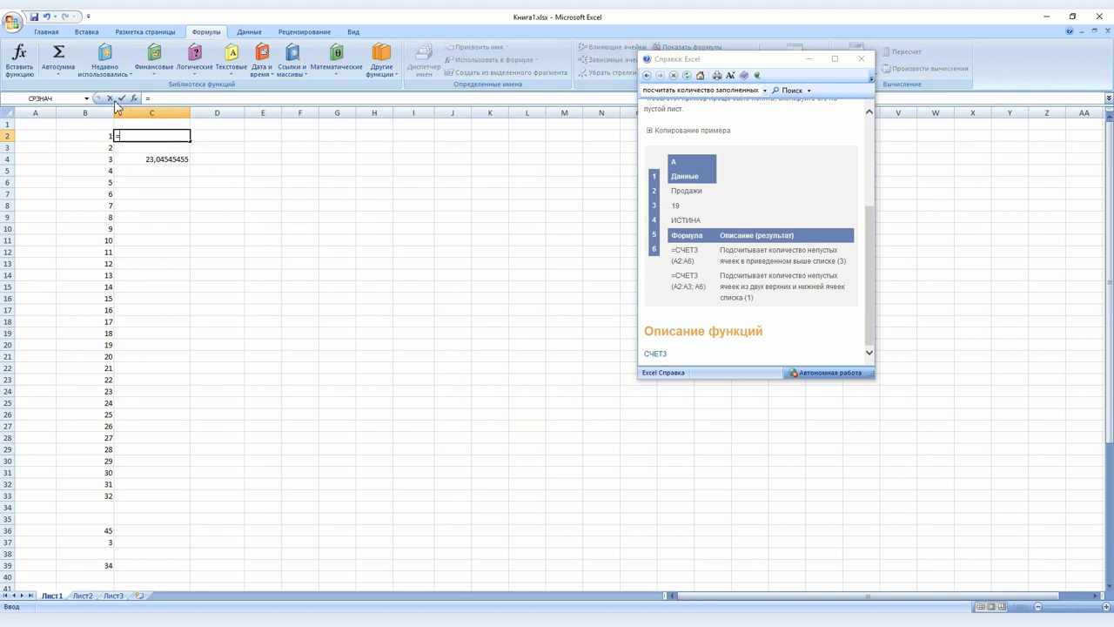
# - Build =СУММ(B:B)/СЧЁТЗ(B:B) in C2, showing column B's average 23,04545455
pyautogui.click(61, 58)
pyautogui.click(84, 112)
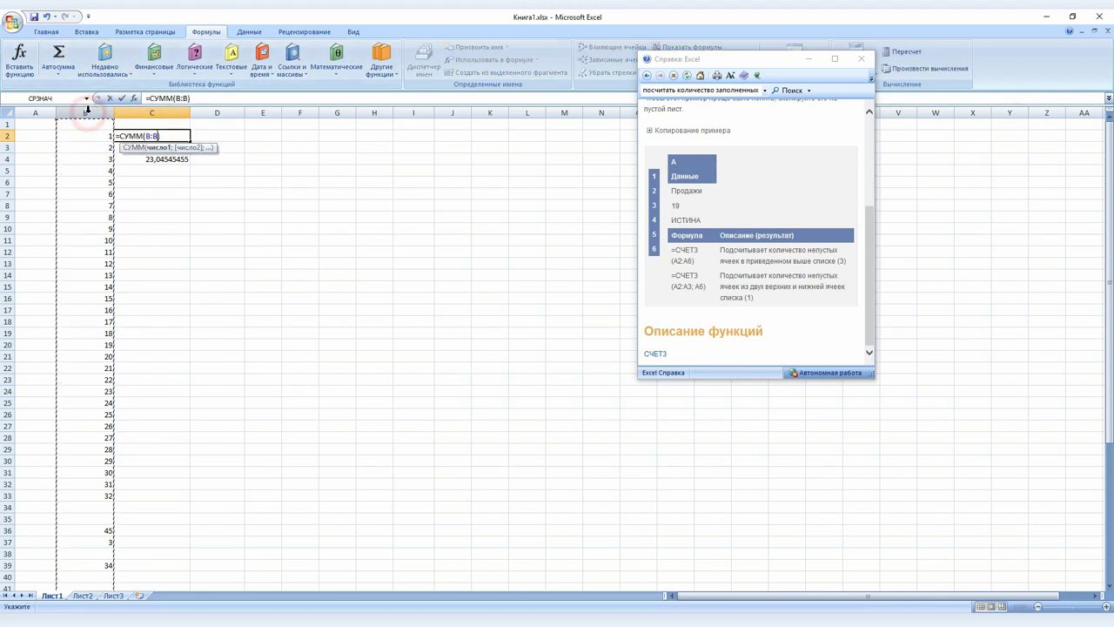
pyautogui.write('/')
pyautogui.click(161, 136)
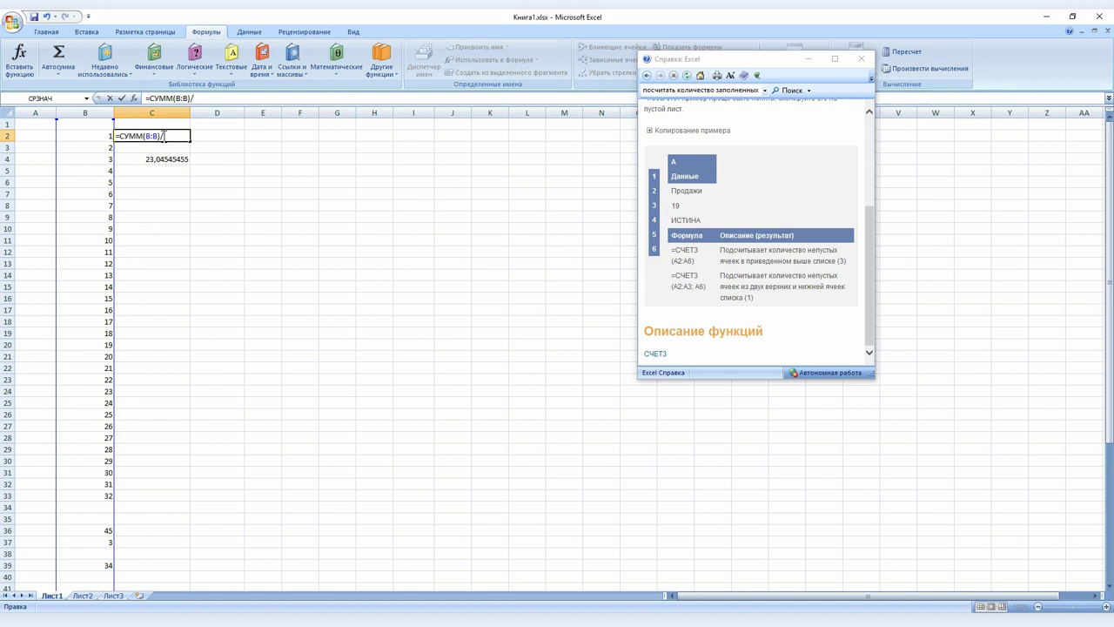
pyautogui.write('сч')
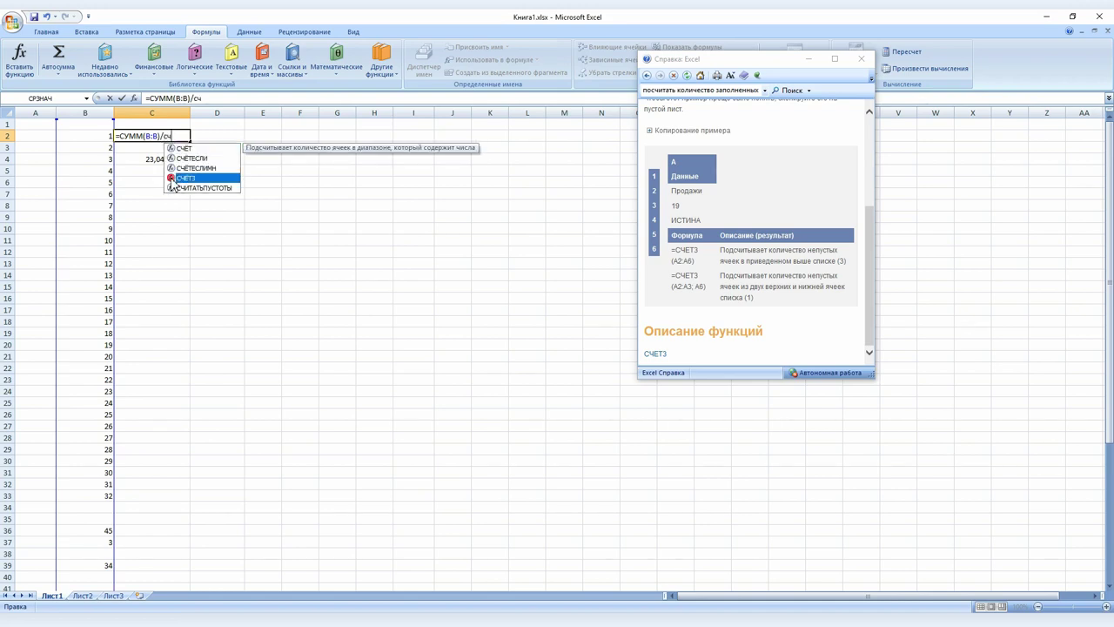
pyautogui.doubleClick(167, 179)
pyautogui.click(97, 112)
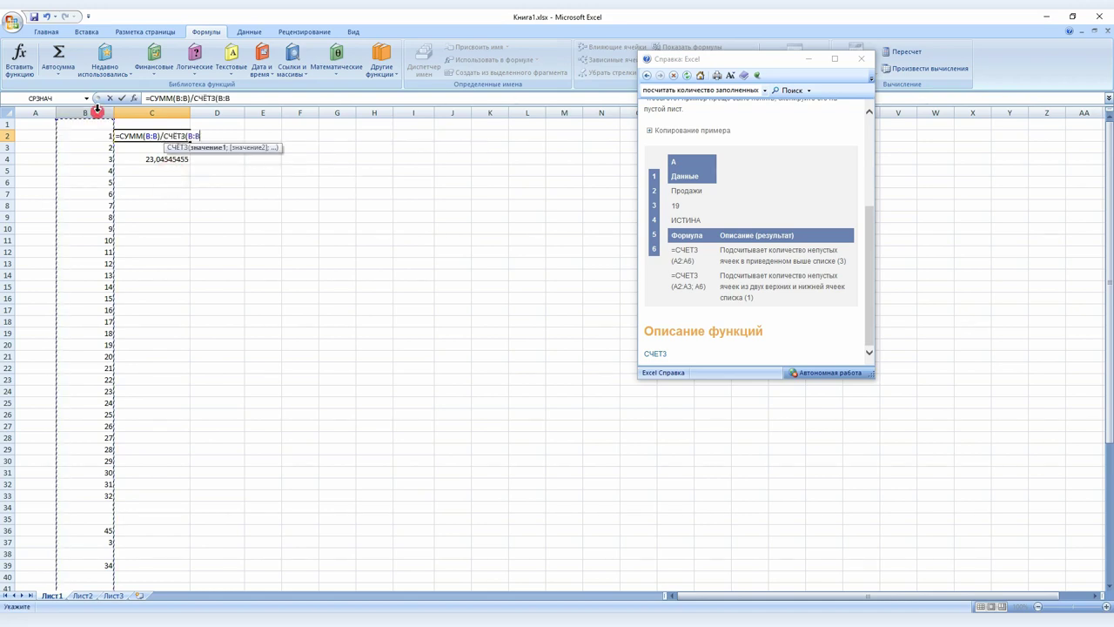
pyautogui.write(')')
pyautogui.press('Return')
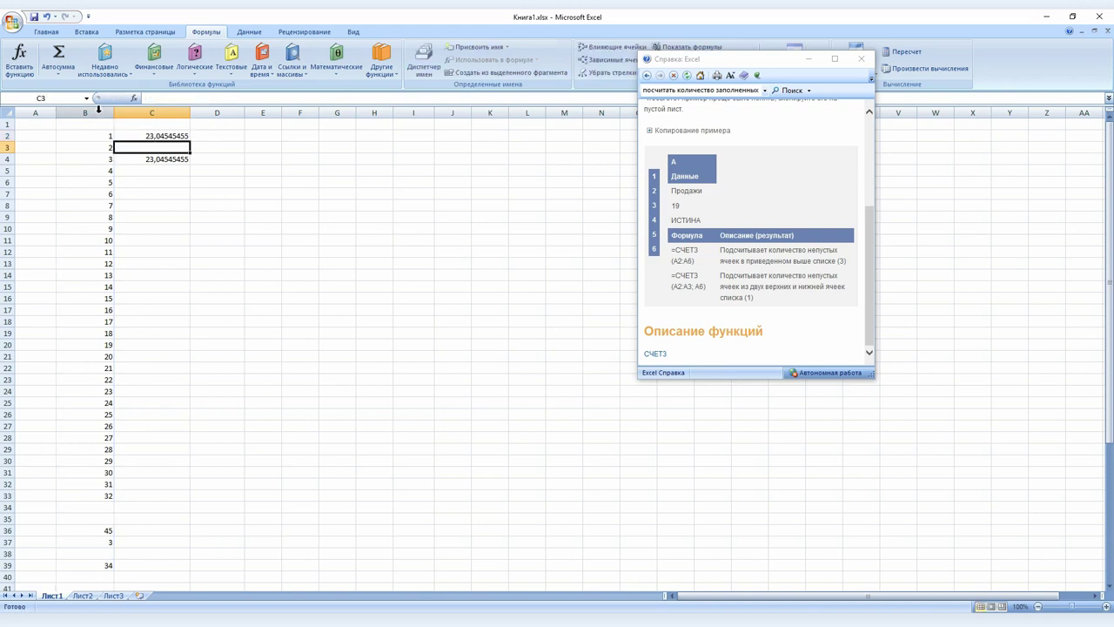
pyautogui.click(174, 159)
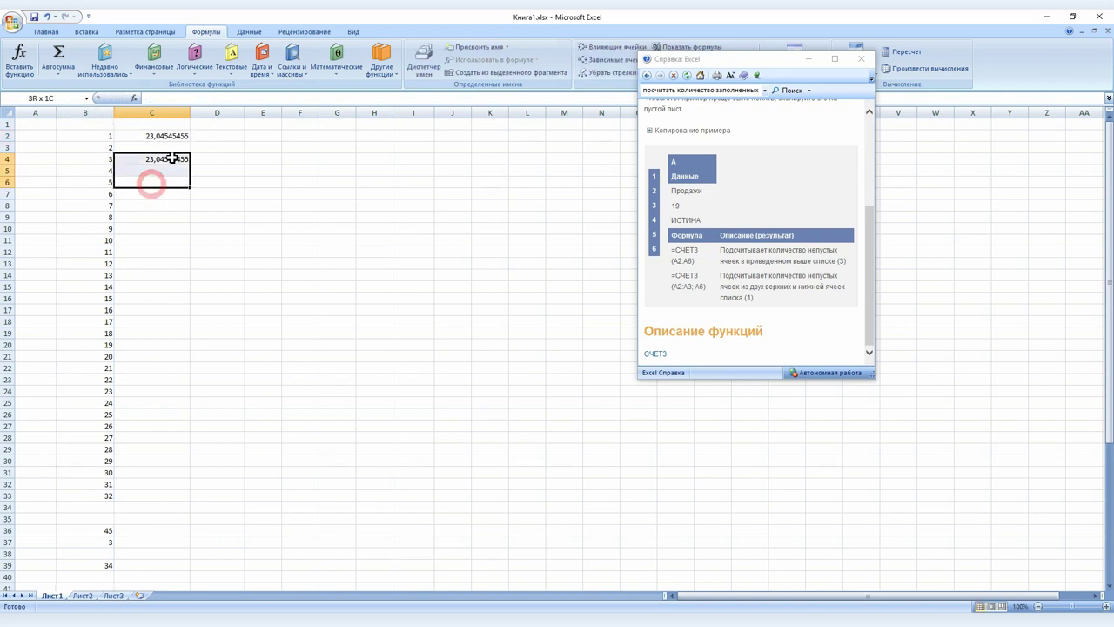
# - Delete the old average copy from C4
pyautogui.press('Delete')
pyautogui.click(207, 148)
pyautogui.scroll(-8, 110, 398)
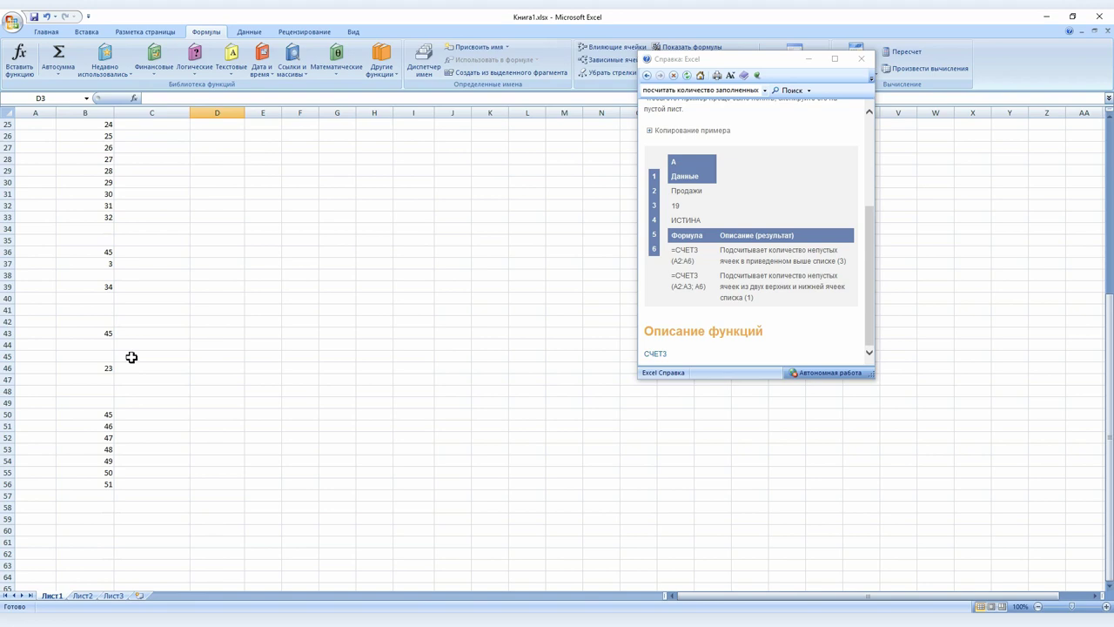
pyautogui.scroll(-8, 131, 356)
pyautogui.scroll(-2, 131, 356)
pyautogui.scroll(1, 96, 210)
# - Put 76 in B62 and fill it down to B76 as a 76–90 series
pyautogui.click(108, 242)
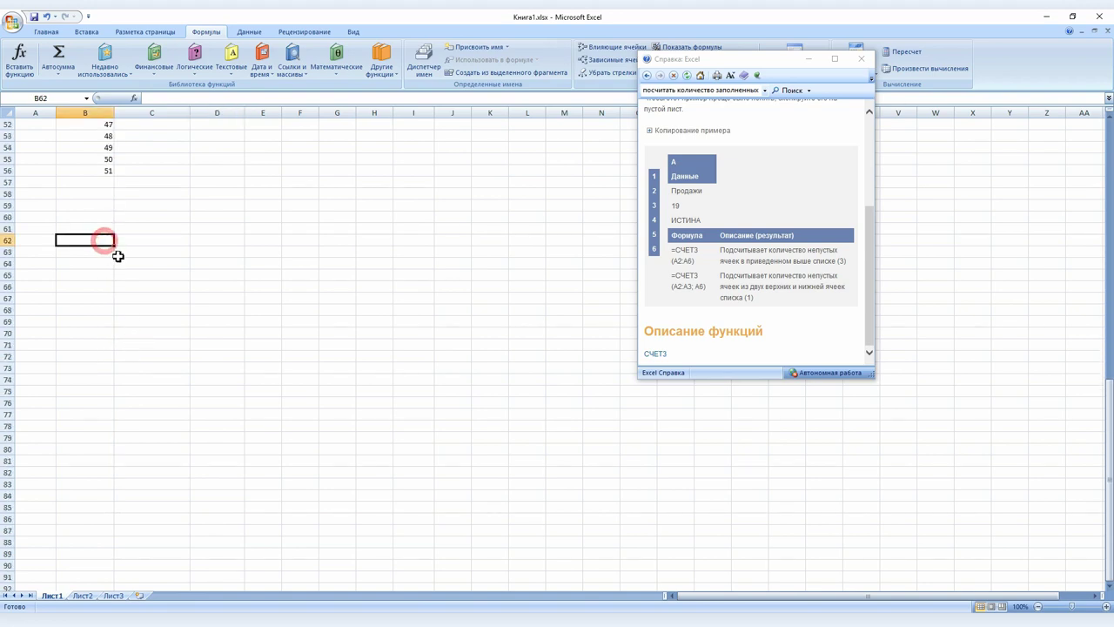
pyautogui.write('76')
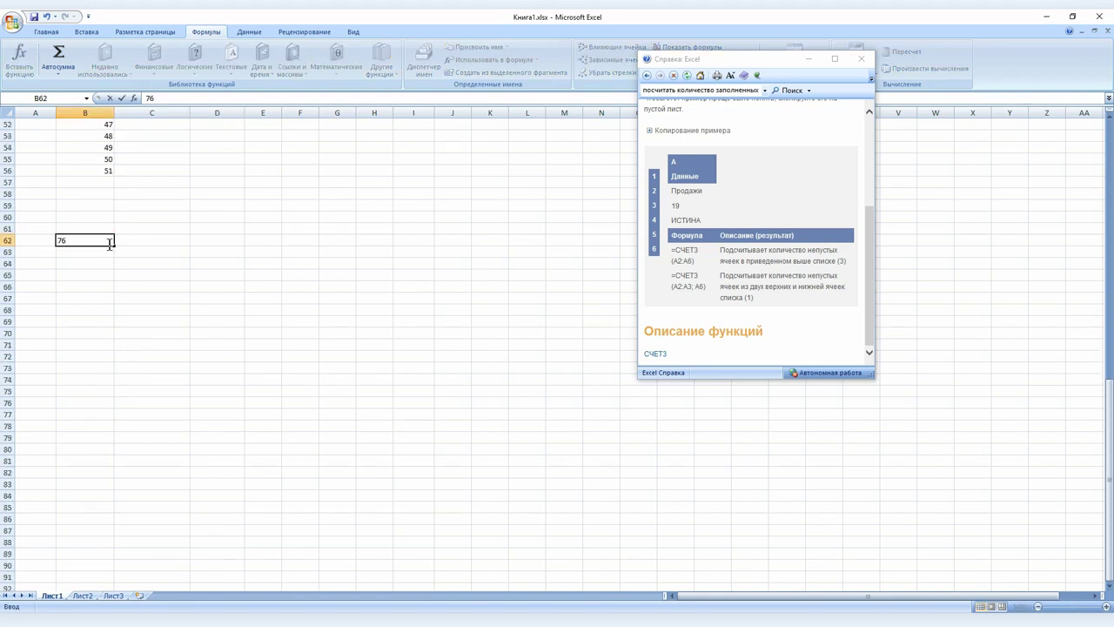
pyautogui.moveTo(117, 246); pyautogui.dragTo(116, 407)
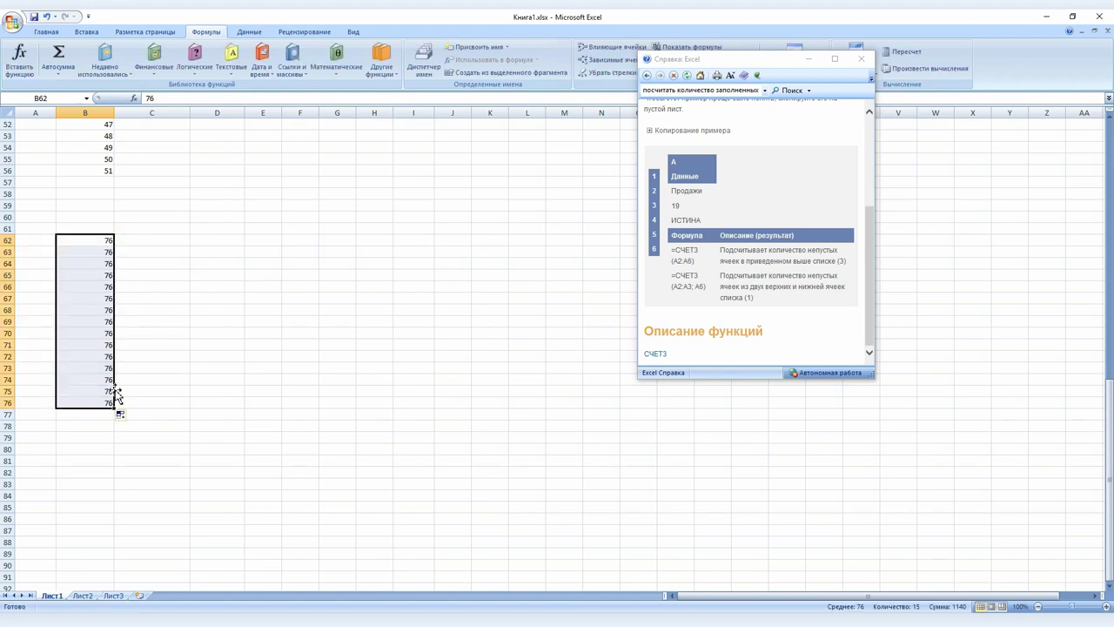
pyautogui.click(123, 415)
pyautogui.click(162, 444)
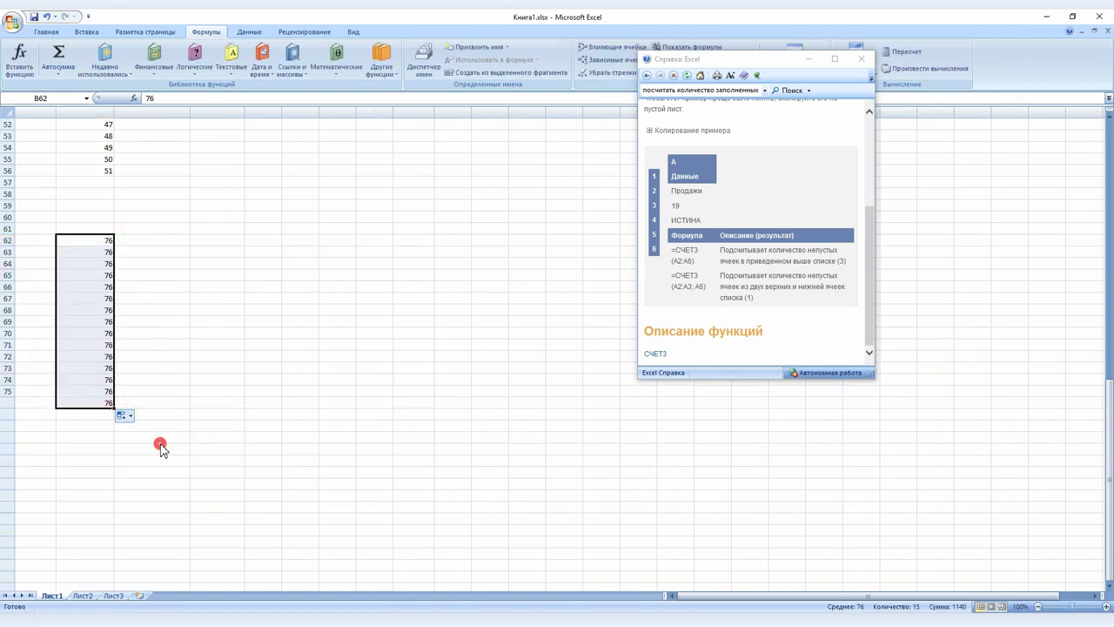
pyautogui.click(157, 345)
pyautogui.scroll(7, 223, 379)
pyautogui.scroll(10, 224, 379)
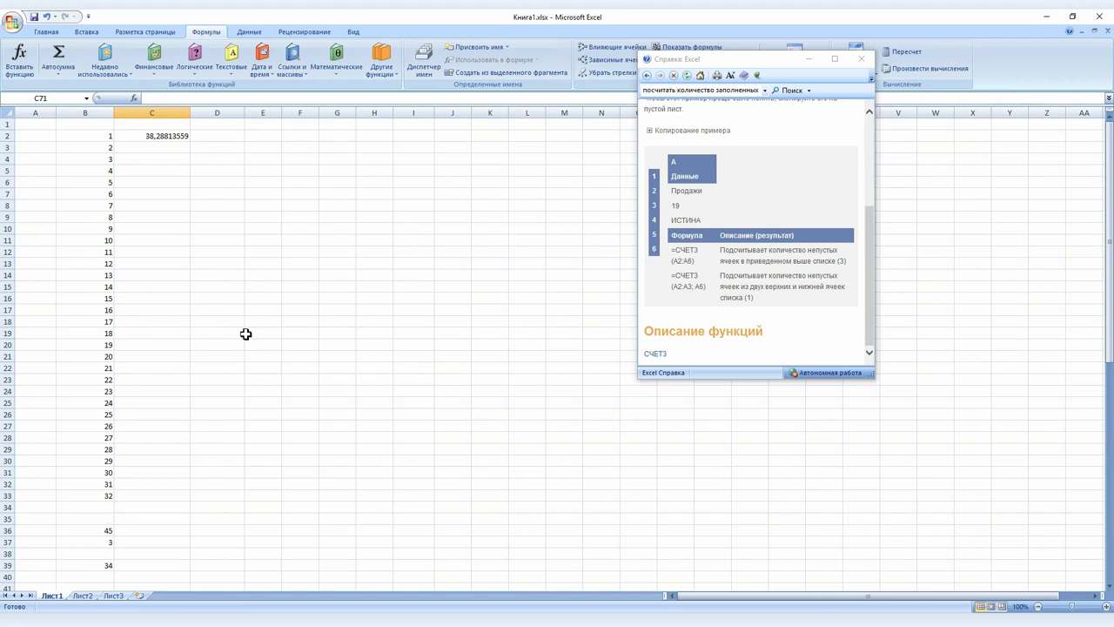
# - Close the Excel help pane and select Flourish's film table from header to row 76
pyautogui.click(861, 58)
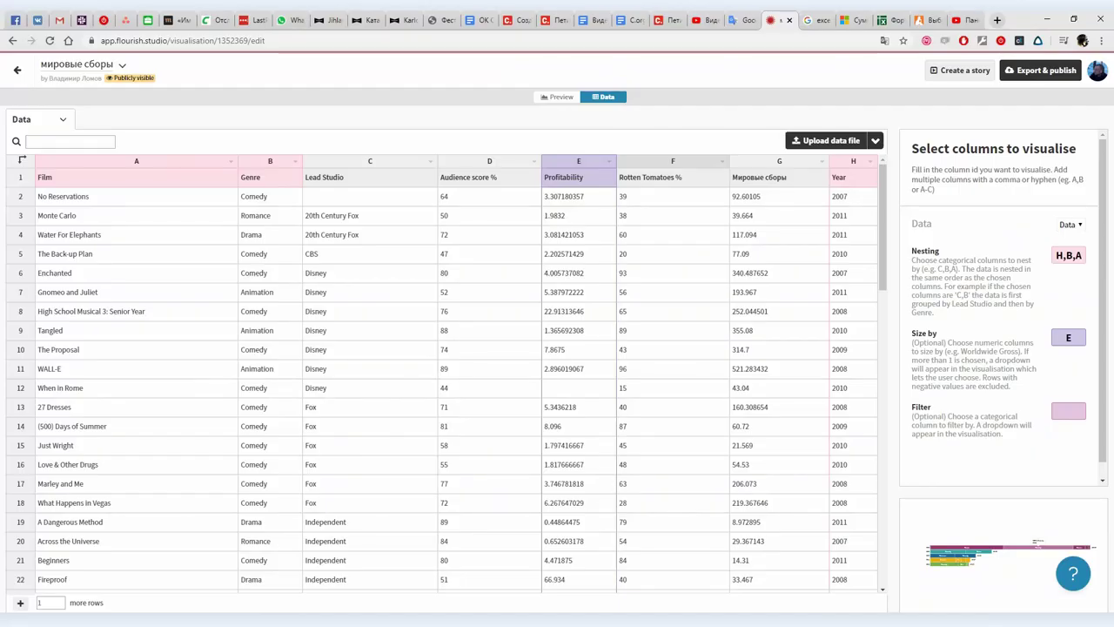
pyautogui.moveTo(20, 177); pyautogui.dragTo(726, 558)
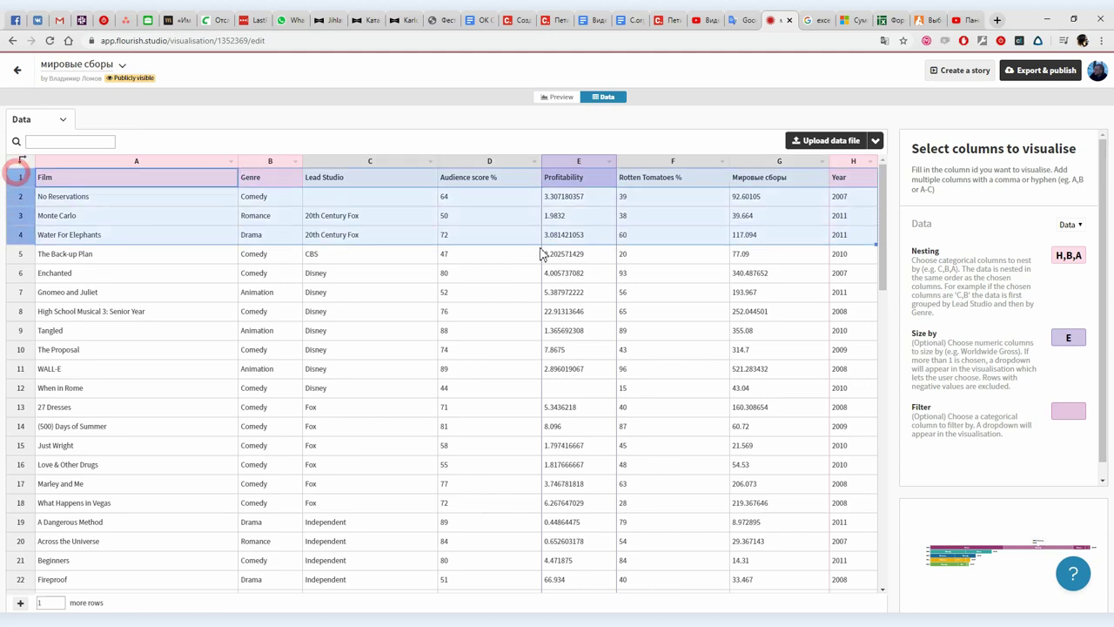
pyautogui.scroll(-5, 692, 446)
pyautogui.scroll(-5, 693, 445)
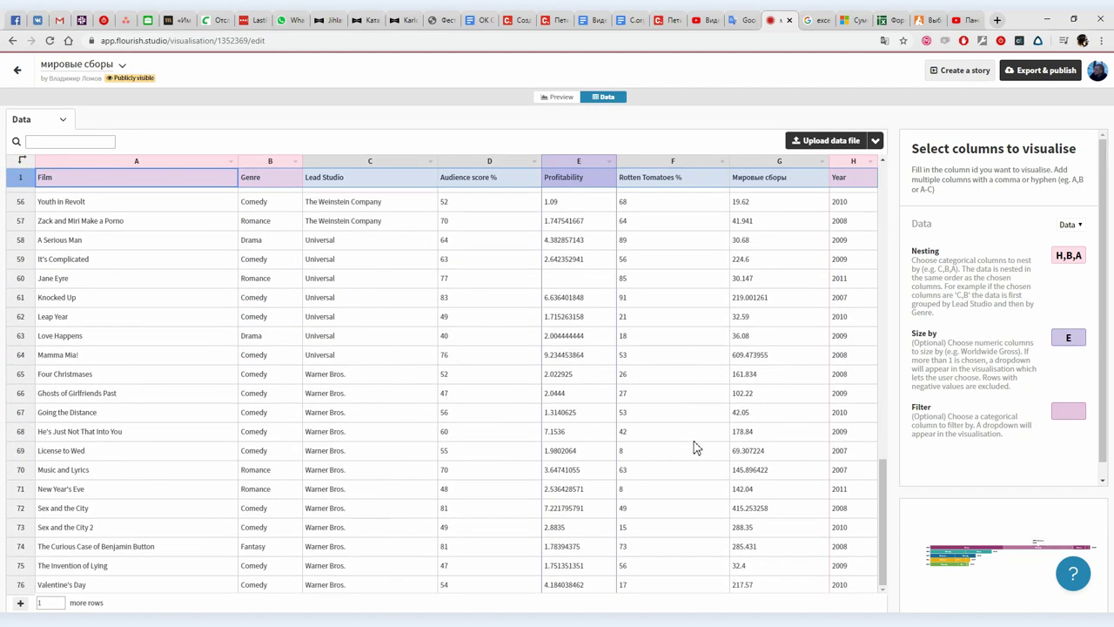
pyautogui.keyDown('shift'); pyautogui.click(840, 585); pyautogui.keyUp('shift')
pyautogui.scroll(5, 647, 410)
pyautogui.scroll(4, 647, 410)
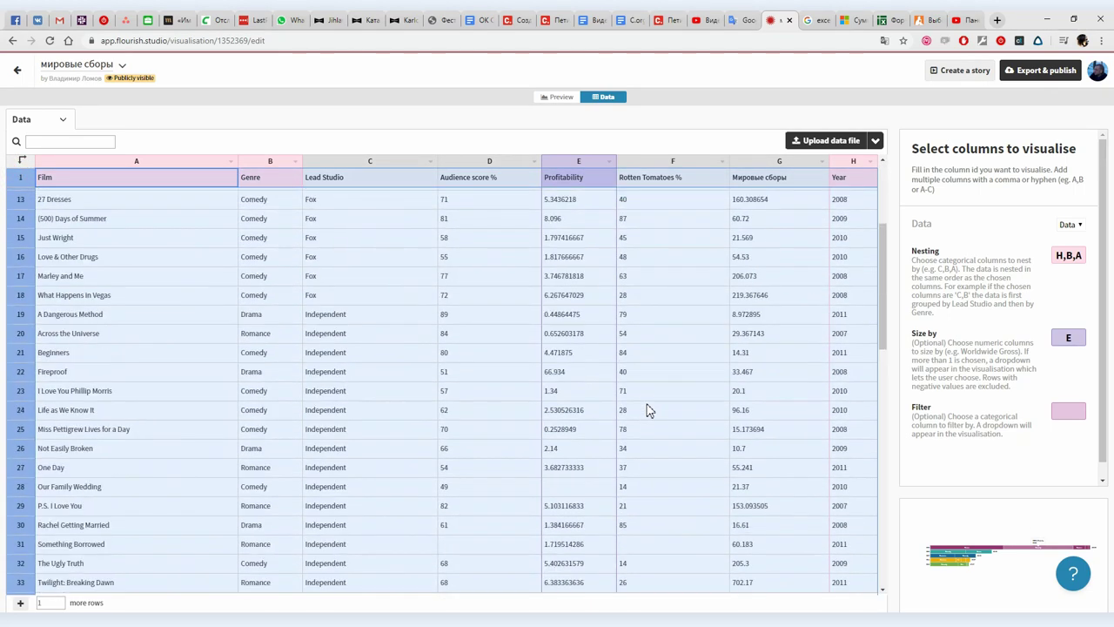
pyautogui.scroll(4, 647, 410)
# - Paste the Flourish film data into cell A1 of Лист3
pyautogui.hotkey('alt', 'Tab')
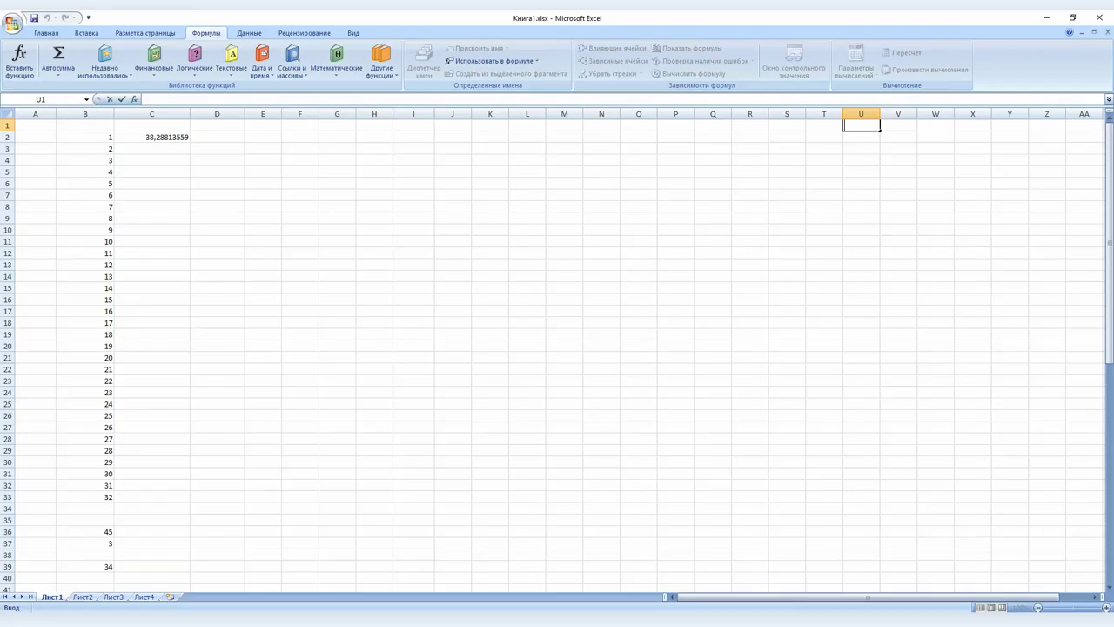
pyautogui.click(113, 597)
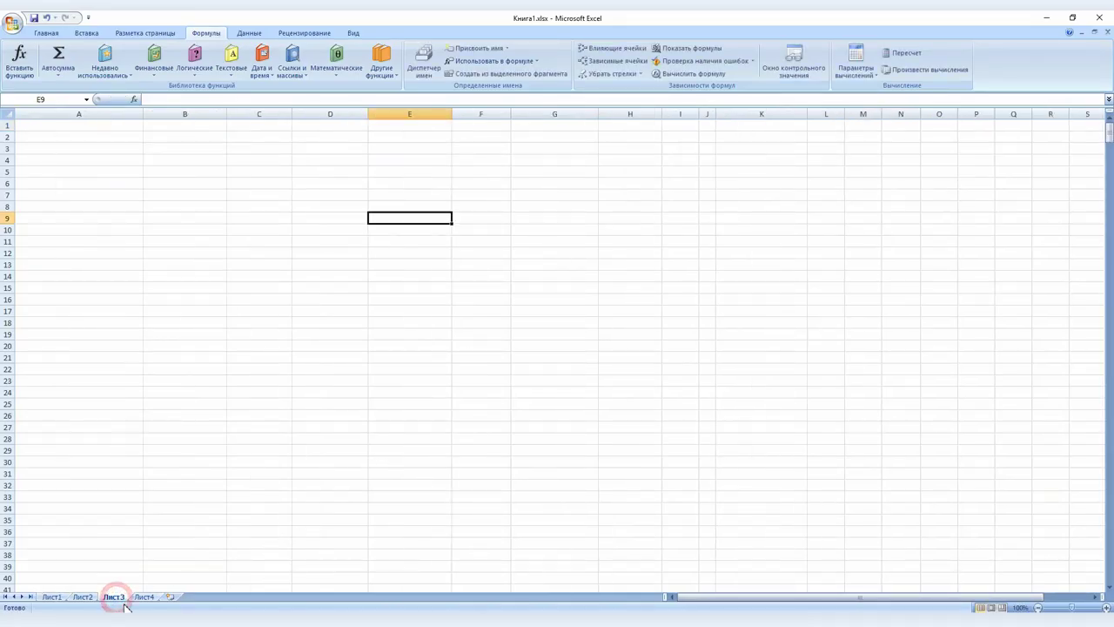
pyautogui.click(56, 129)
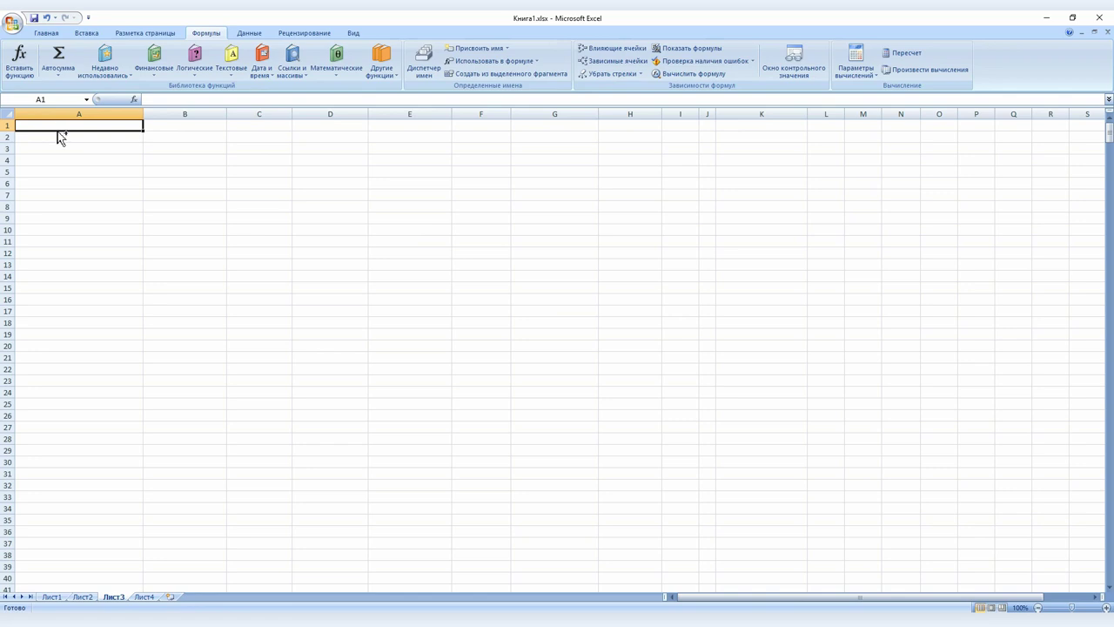
pyautogui.hotkey('ctrl', 'v')
# - Widen the Profitability, Мировые сборы and Lead Studio columns so headers fit
pyautogui.click(9, 131)
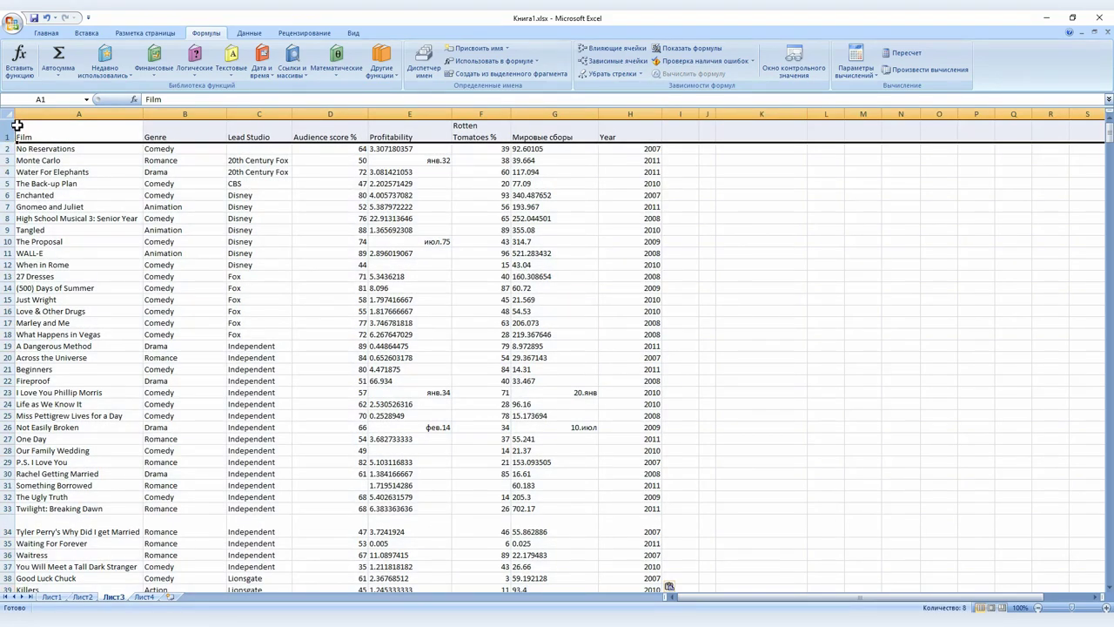
pyautogui.moveTo(452, 114); pyautogui.dragTo(557, 119)
pyautogui.moveTo(642, 114); pyautogui.dragTo(664, 114)
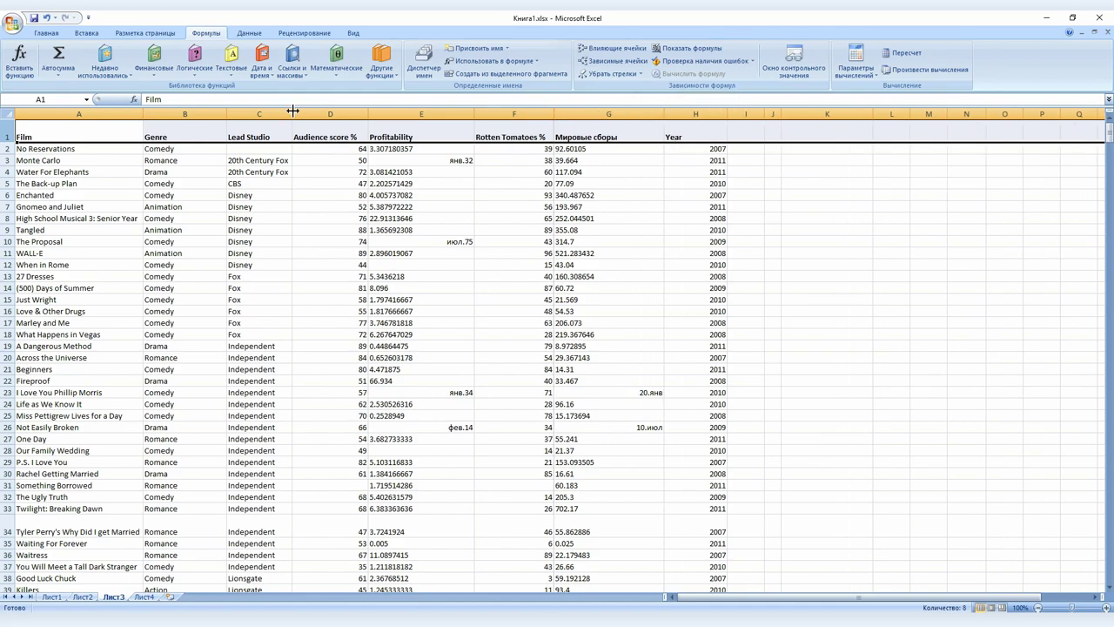
pyautogui.moveTo(292, 114); pyautogui.dragTo(333, 119)
pyautogui.scroll(-4, 291, 220)
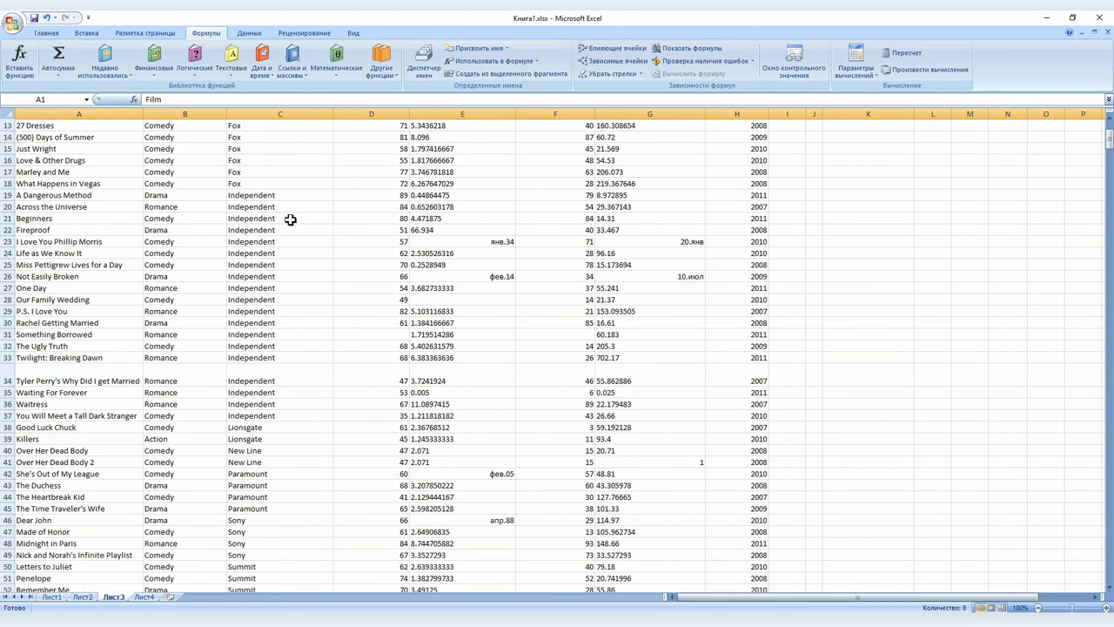
pyautogui.scroll(-14, 291, 220)
pyautogui.scroll(2, 291, 221)
pyautogui.scroll(13, 292, 220)
pyautogui.scroll(2, 292, 220)
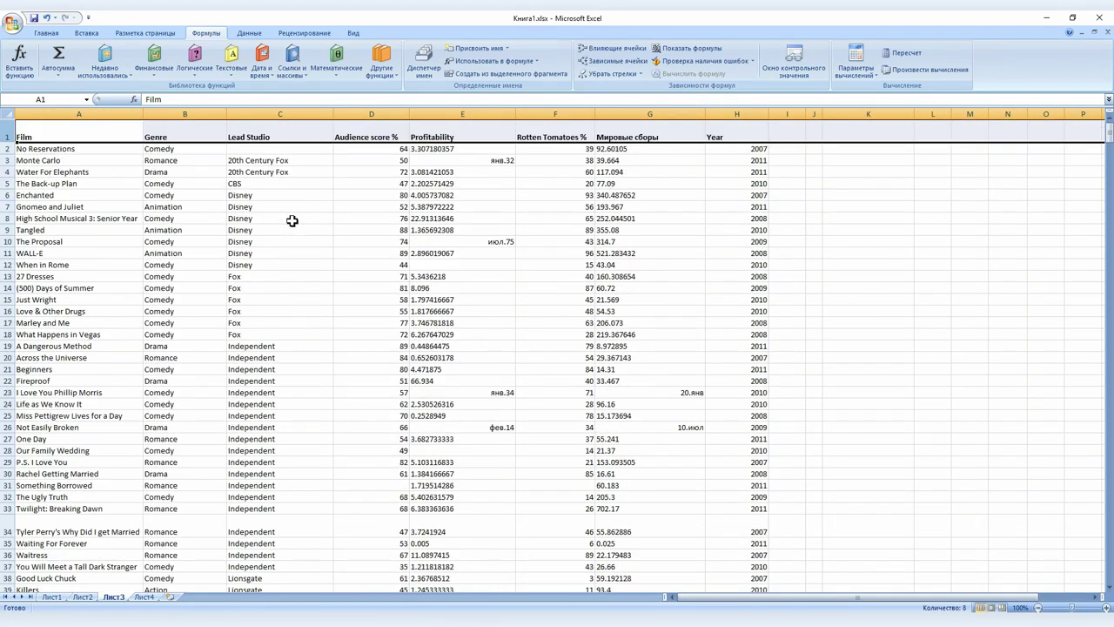
# - Inspect the Profitability values, including the date-like E10, and select column E
pyautogui.click(896, 254)
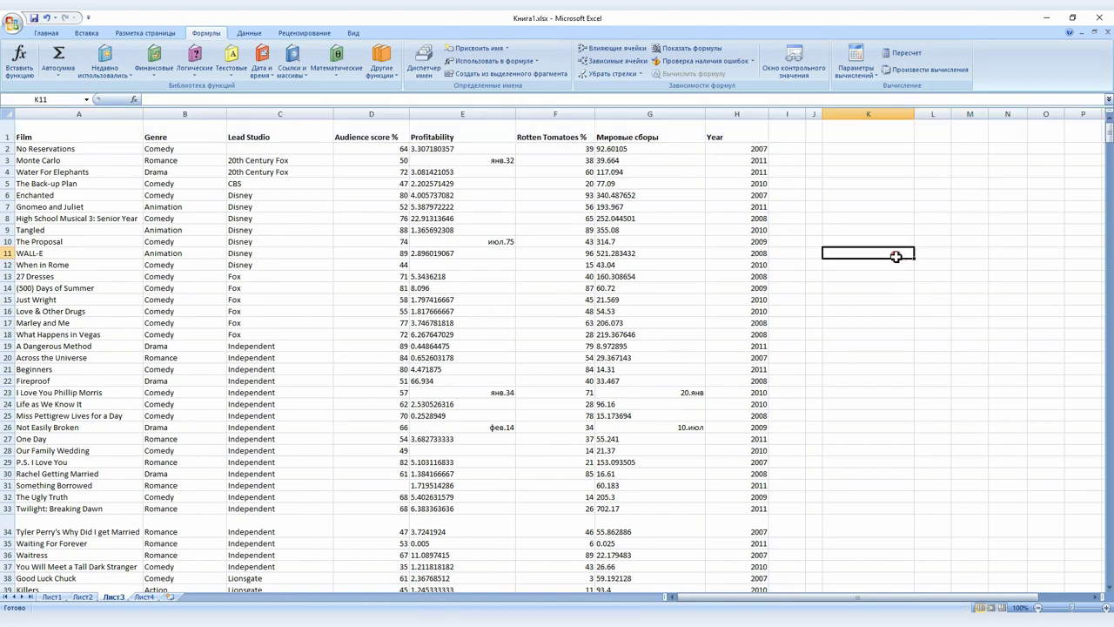
pyautogui.click(492, 148)
pyautogui.click(493, 242)
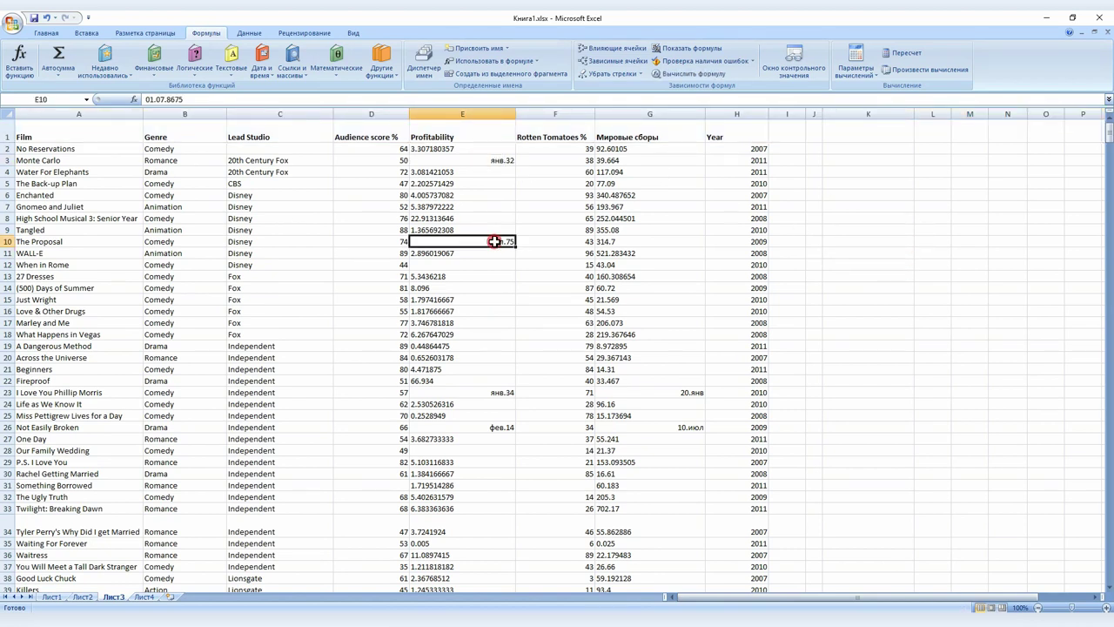
pyautogui.click(483, 114)
# - Format the Profitability column with the Number format
pyautogui.click(47, 33)
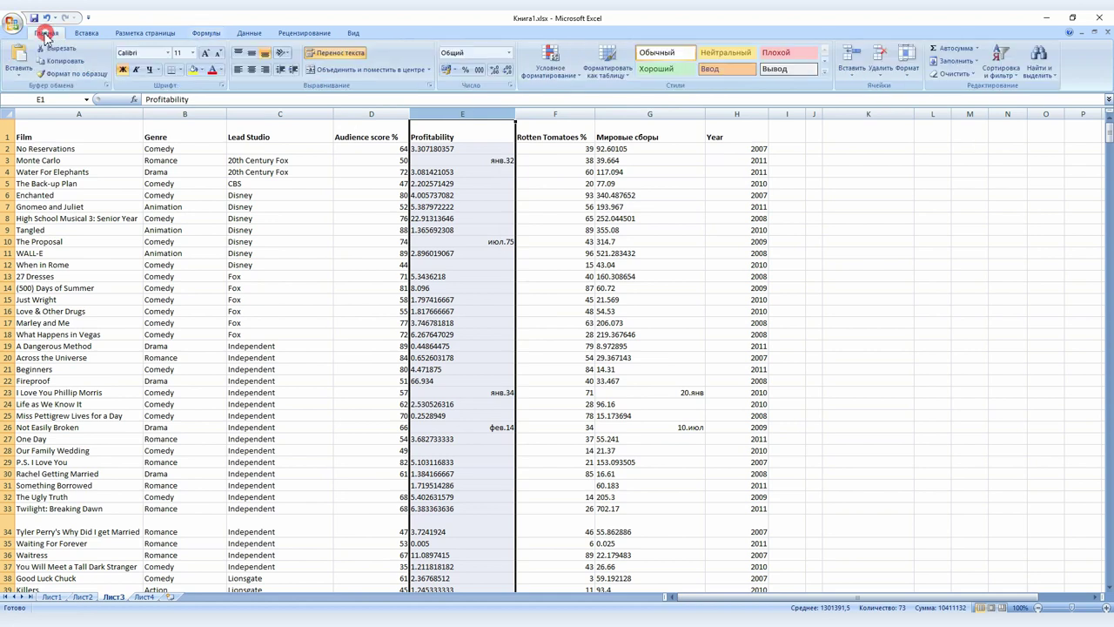
pyautogui.click(508, 58)
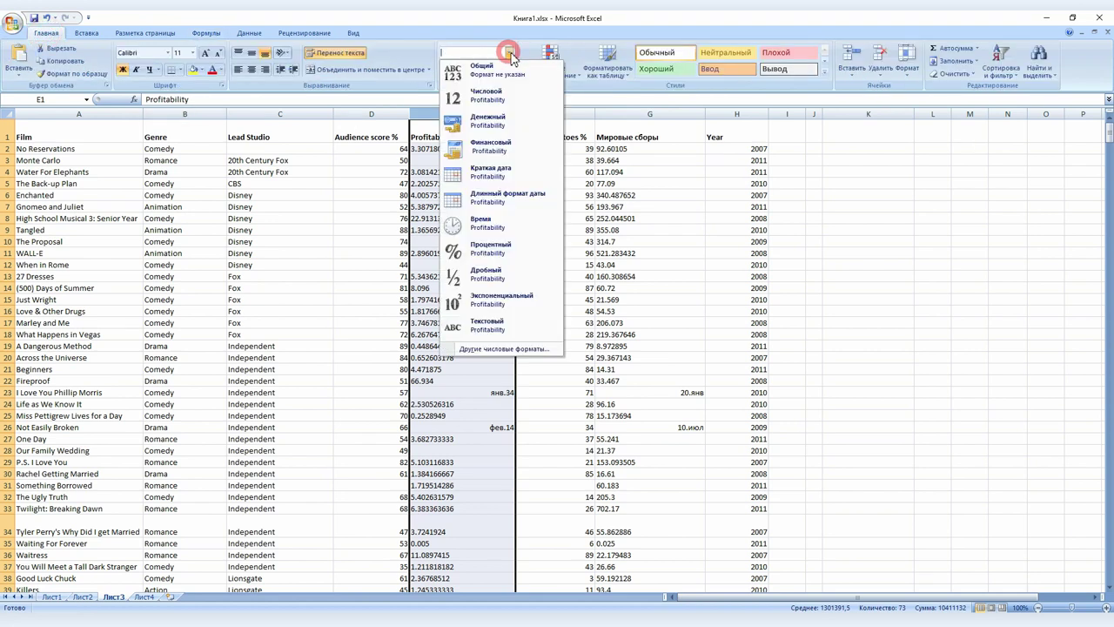
pyautogui.click(497, 91)
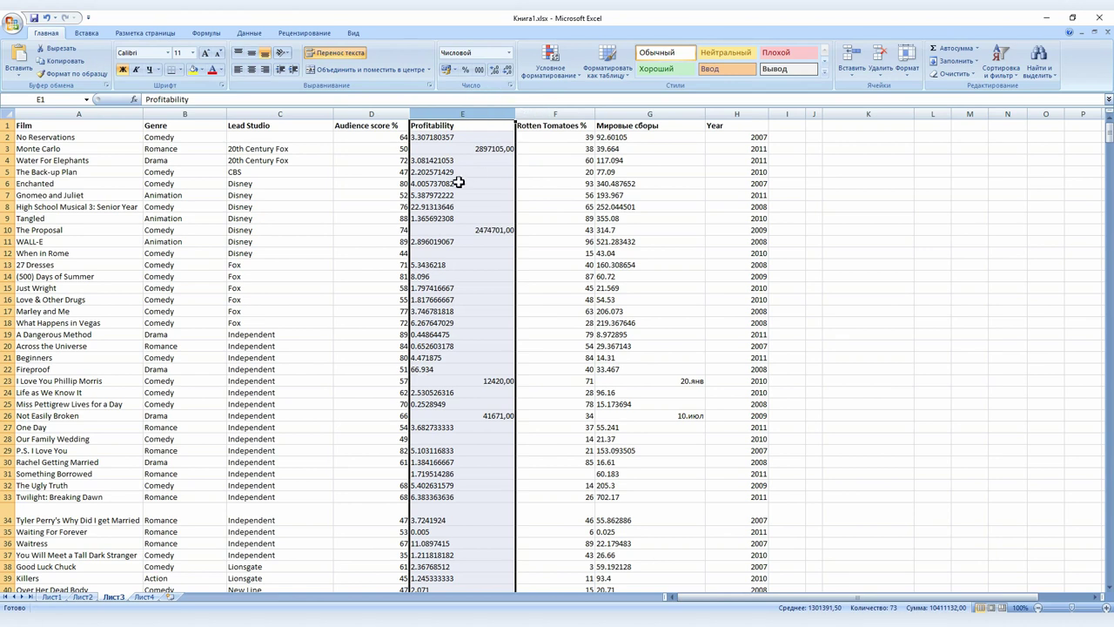
pyautogui.click(427, 162)
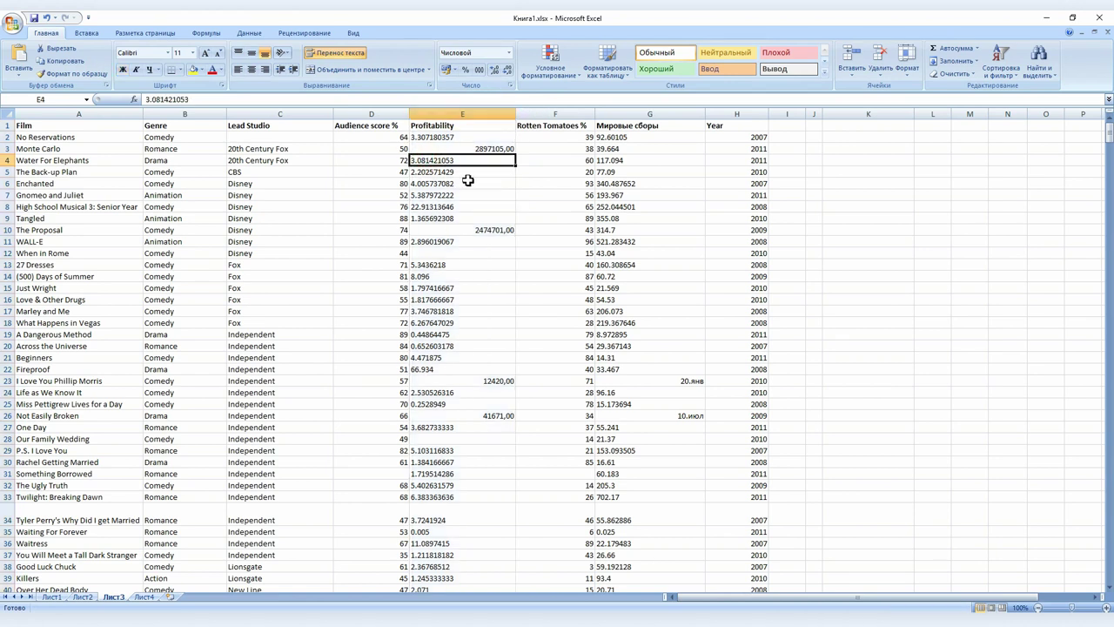
# - Replace every "." with "," throughout the Profitability column
pyautogui.hotkey('ctrl', 'f')
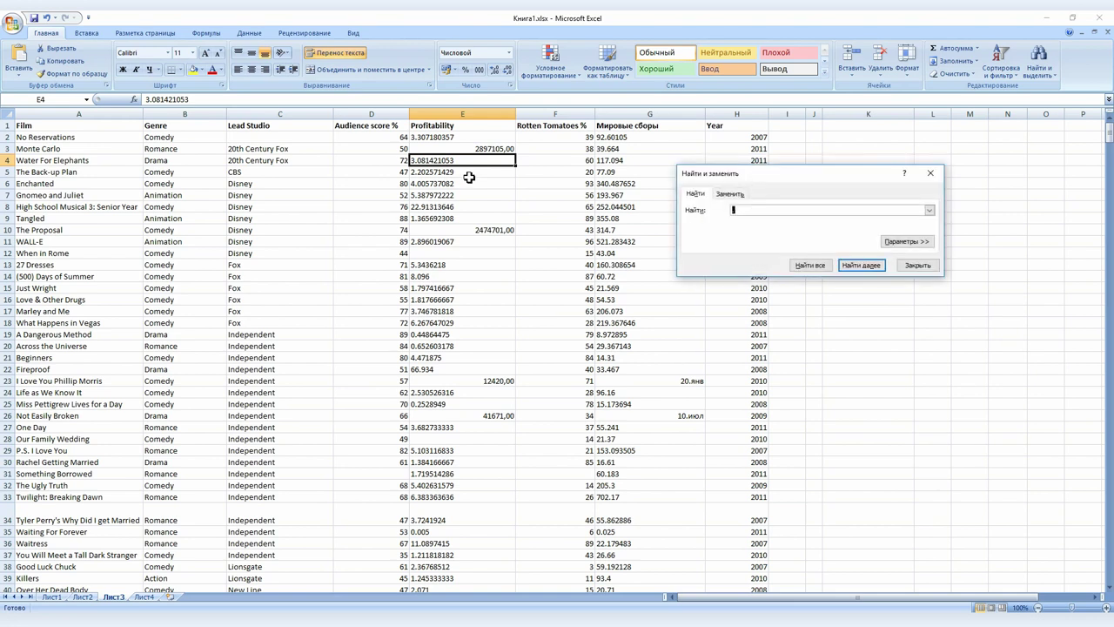
pyautogui.click(732, 193)
pyautogui.click(755, 209)
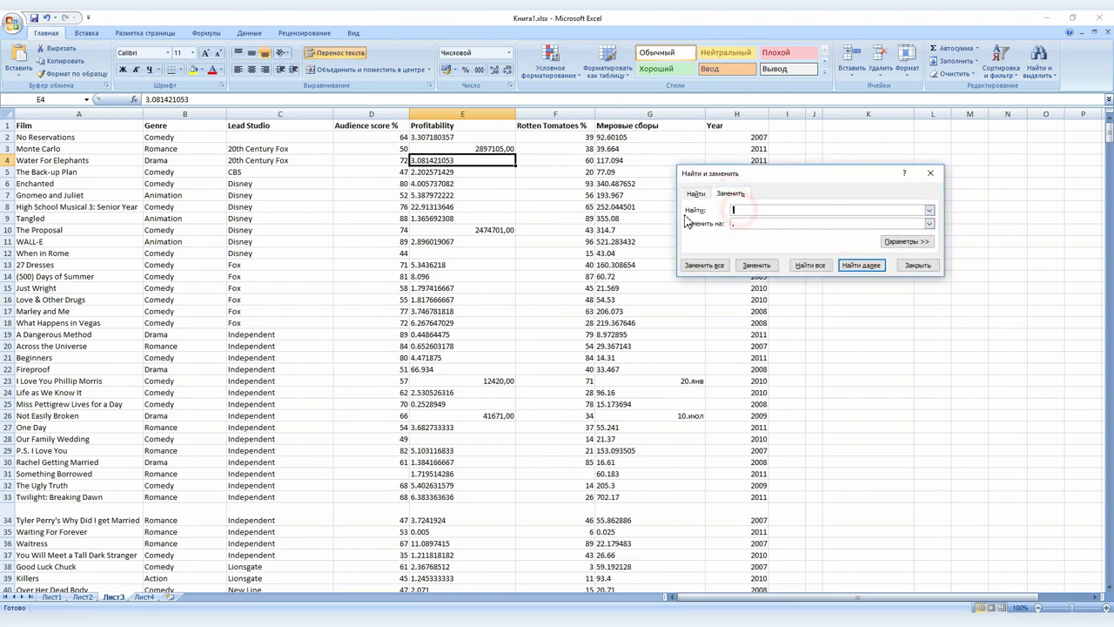
pyautogui.write('.')
pyautogui.doubleClick(747, 223)
pyautogui.click(470, 114)
pyautogui.click(712, 265)
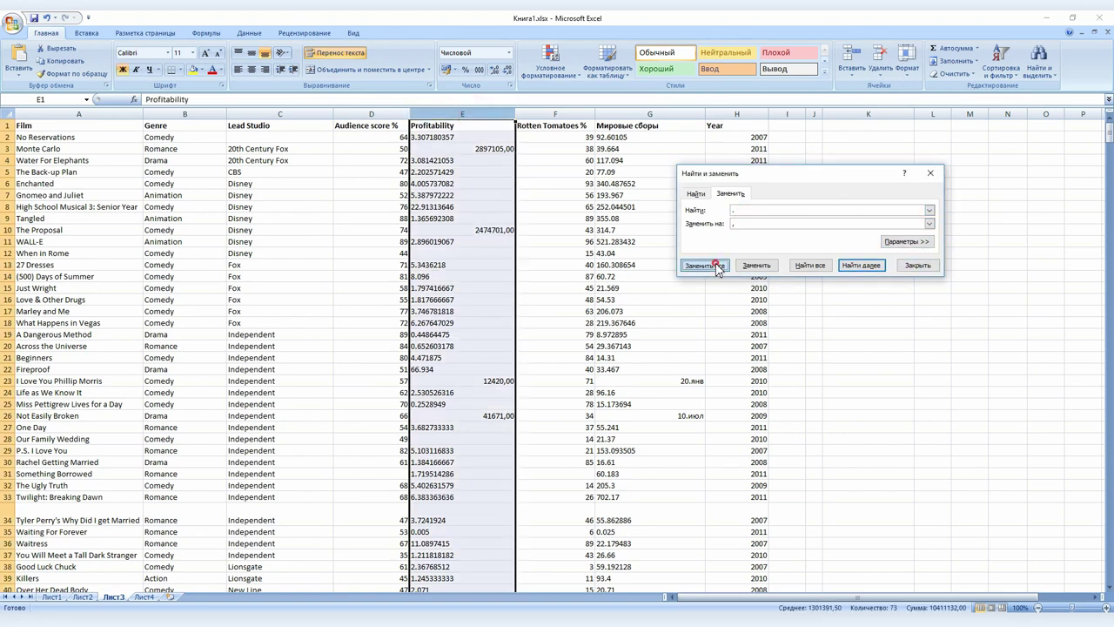
pyautogui.click(554, 347)
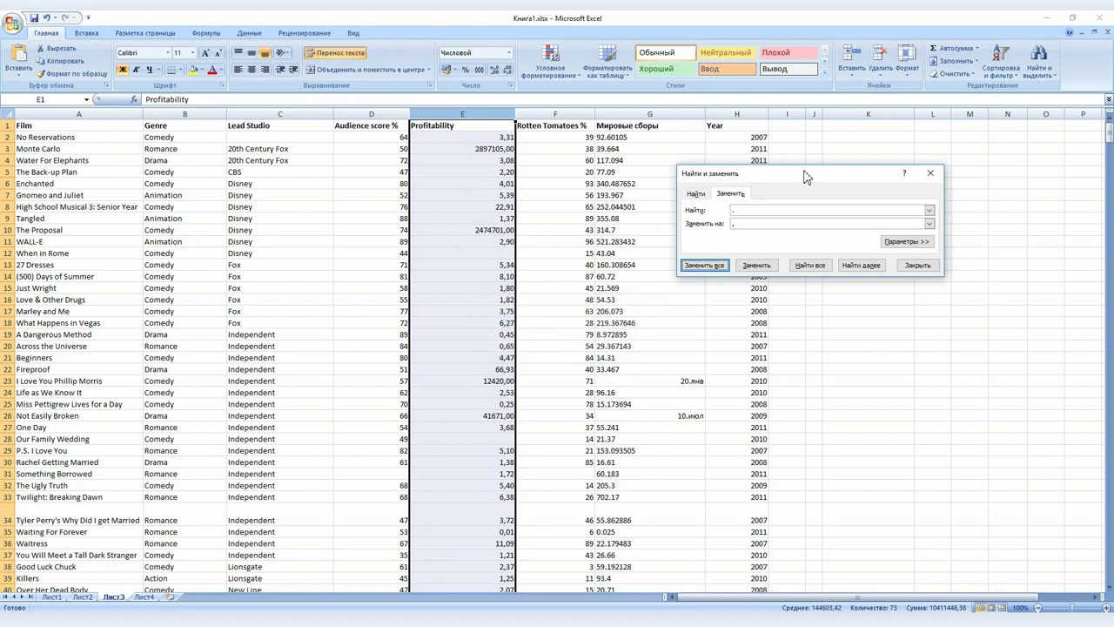
pyautogui.moveTo(805, 177); pyautogui.dragTo(989, 144)
# - Replace points with commas in Мировые сборы, find values turned into dates, and undo it
pyautogui.click(676, 116)
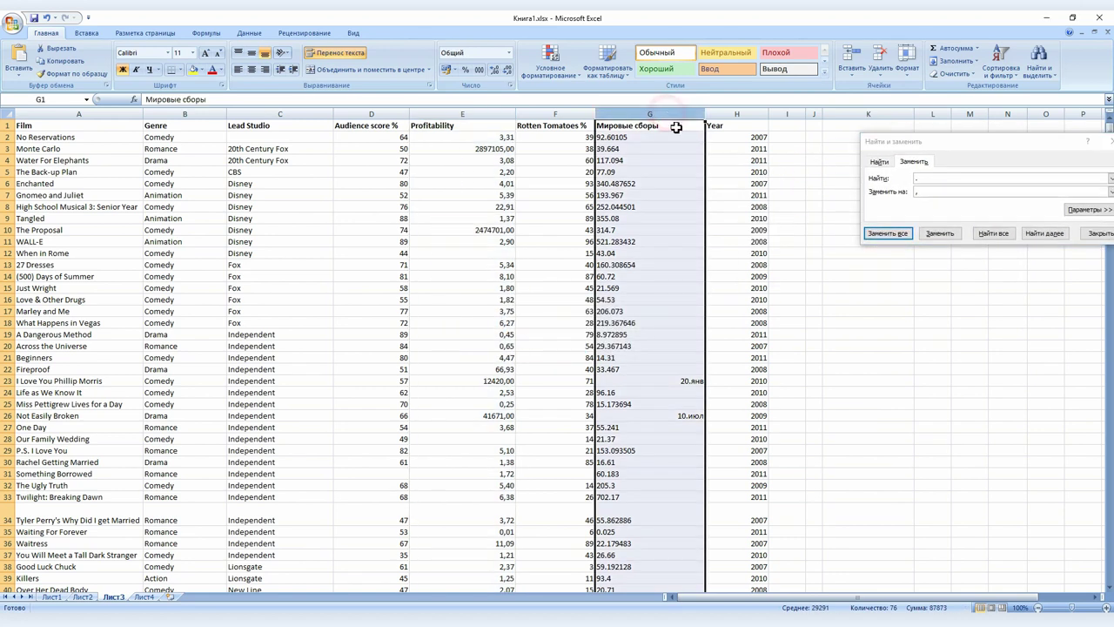
pyautogui.click(879, 234)
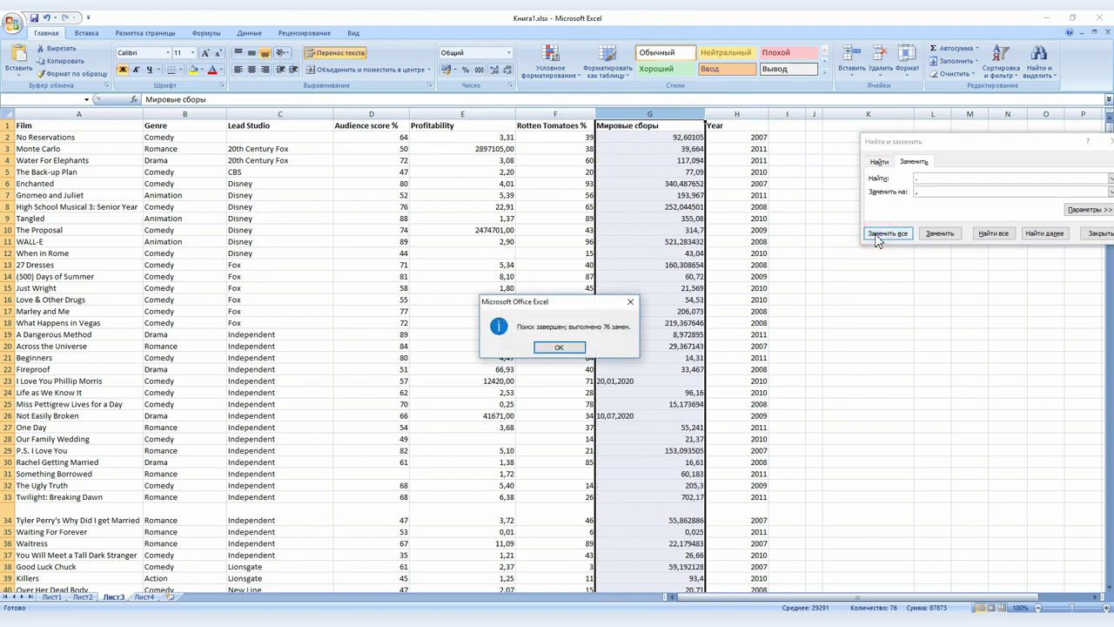
pyautogui.click(570, 349)
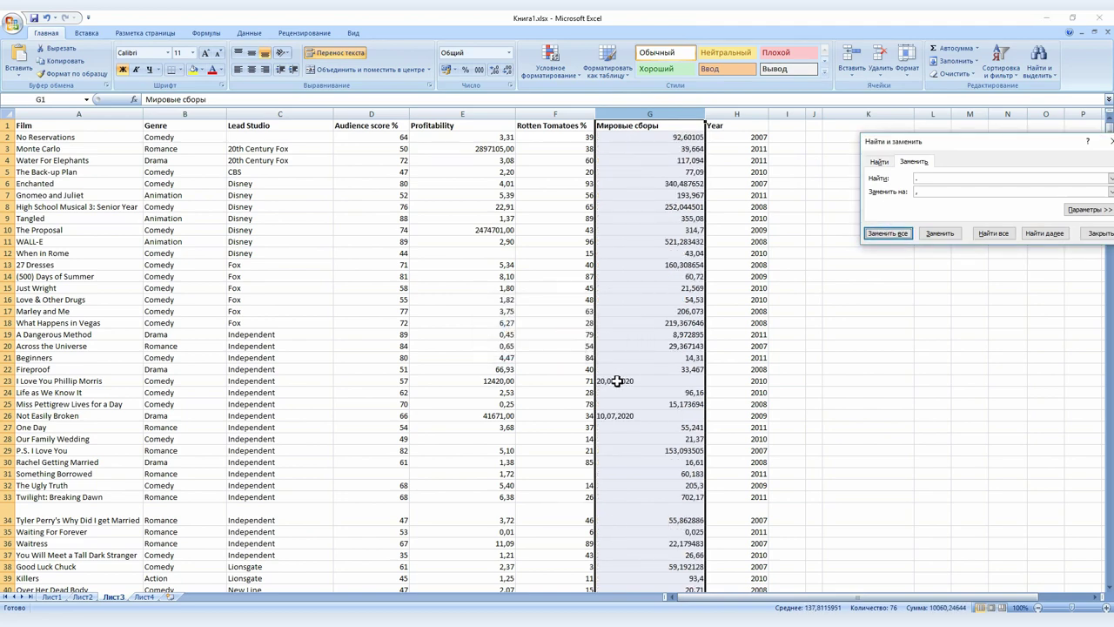
pyautogui.click(617, 380)
pyautogui.scroll(-3, 653, 403)
pyautogui.scroll(-10, 654, 403)
pyautogui.scroll(10, 654, 403)
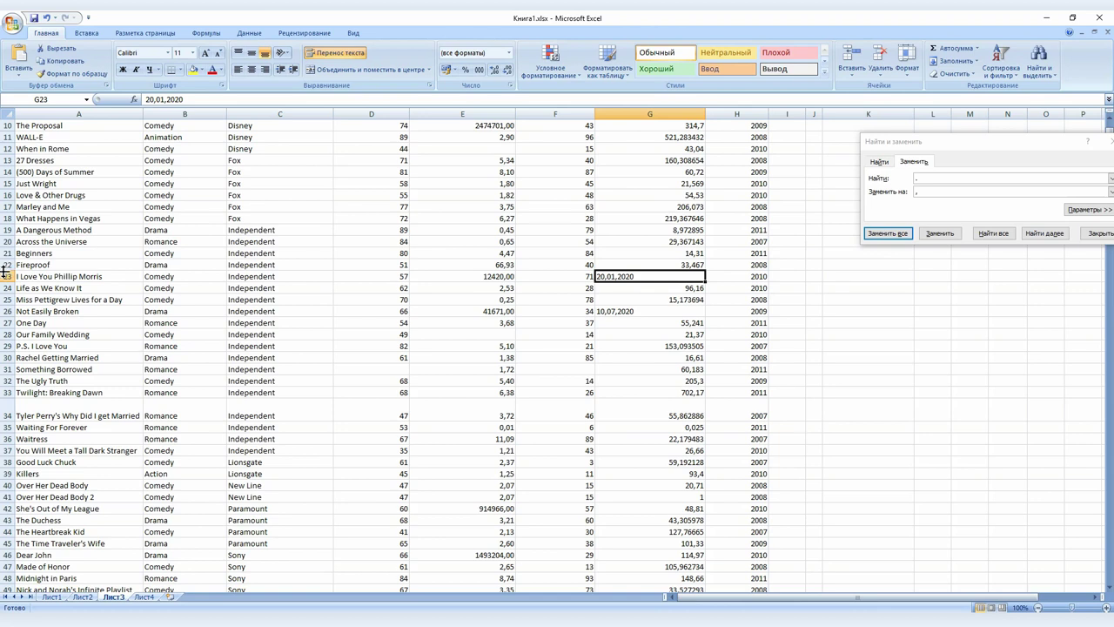
pyautogui.click(5, 276)
pyautogui.hotkey('ctrl', 'z')
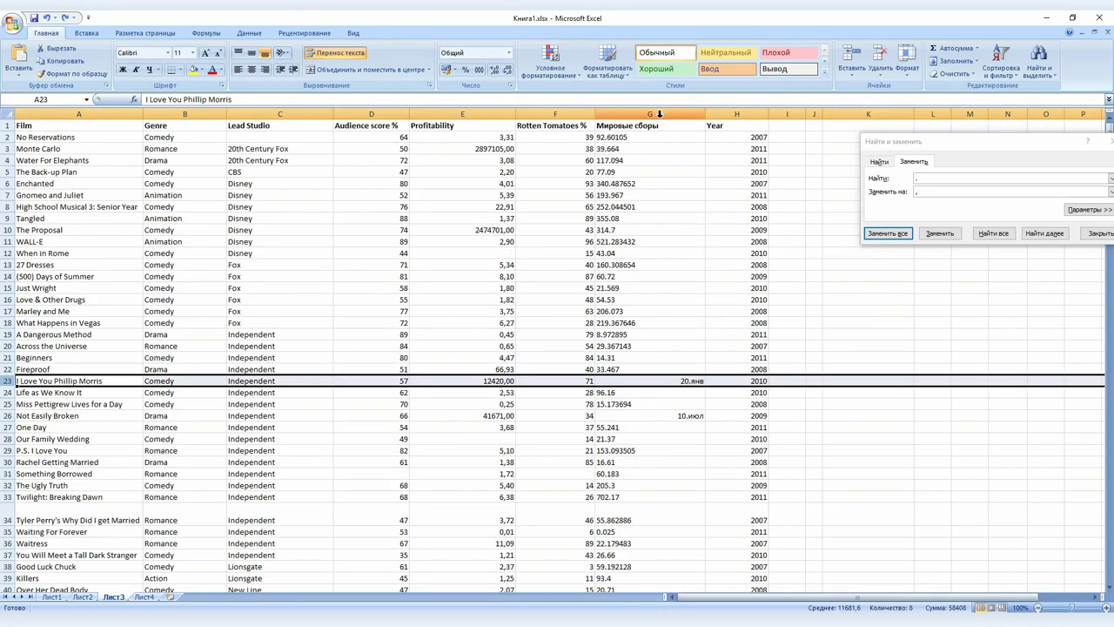
# - Format the Мировые сборы column as Числовой, then replace '.' with ',' again
pyautogui.click(661, 114)
pyautogui.click(507, 54)
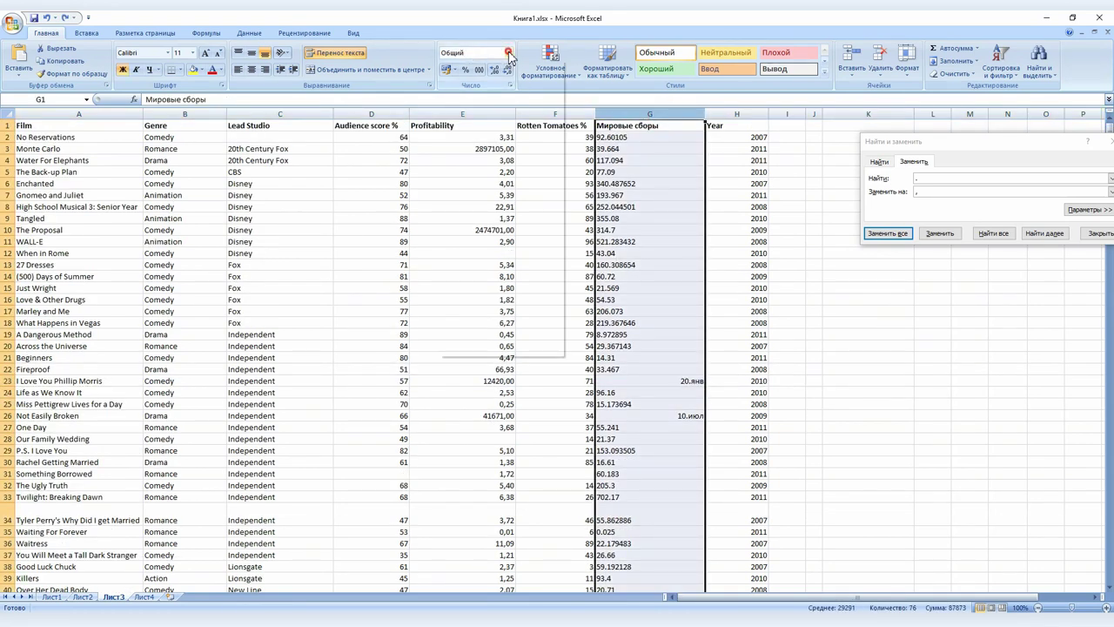
pyautogui.click(512, 104)
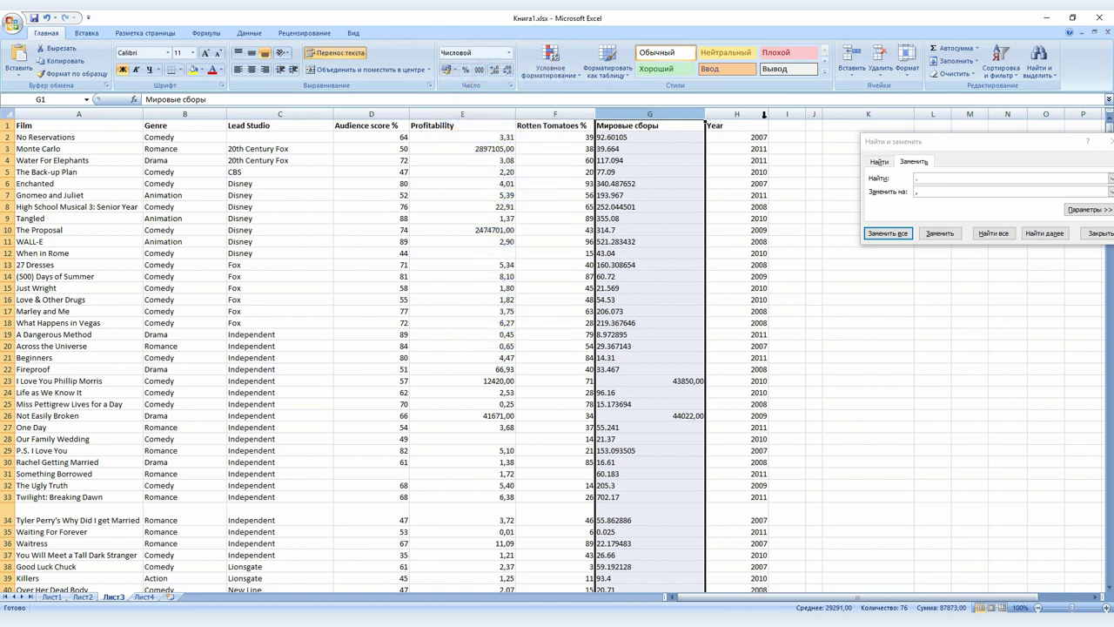
pyautogui.click(888, 234)
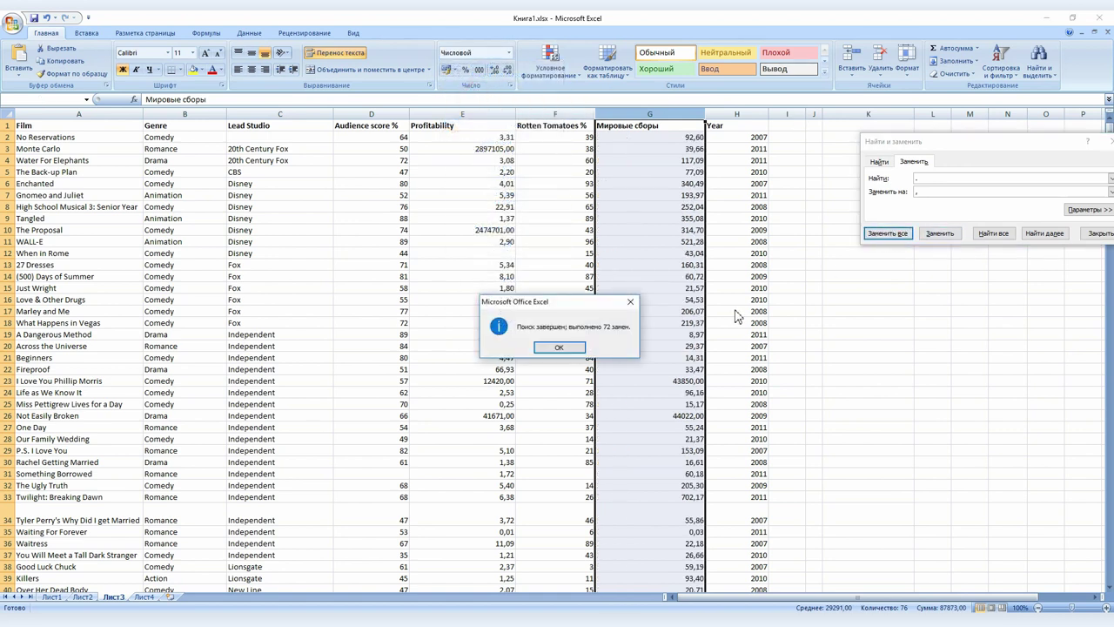
pyautogui.click(566, 347)
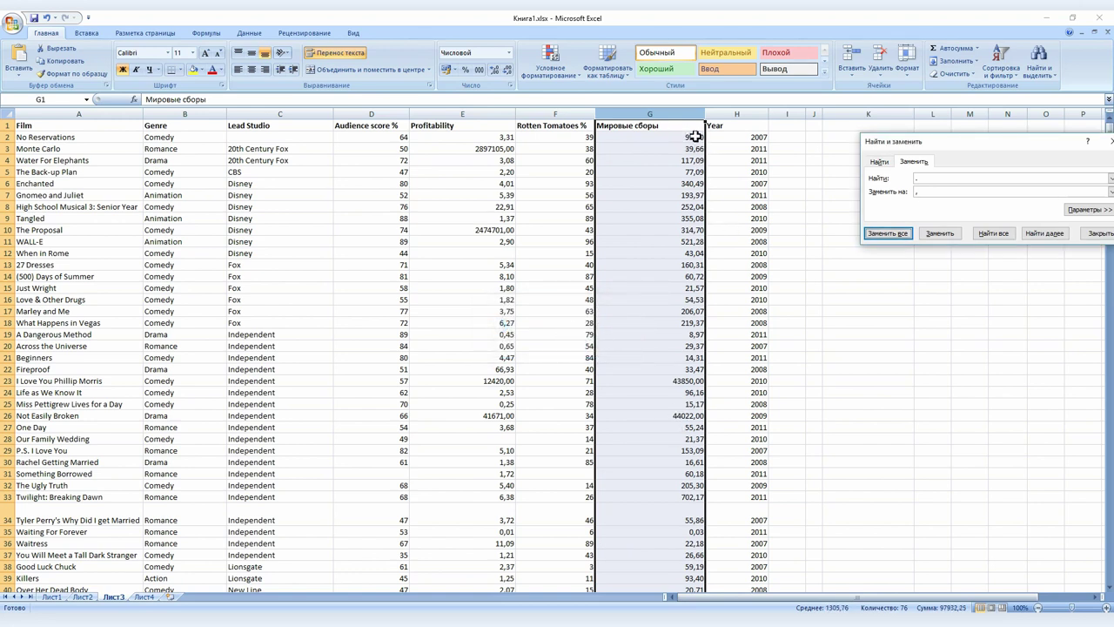
pyautogui.click(1038, 142)
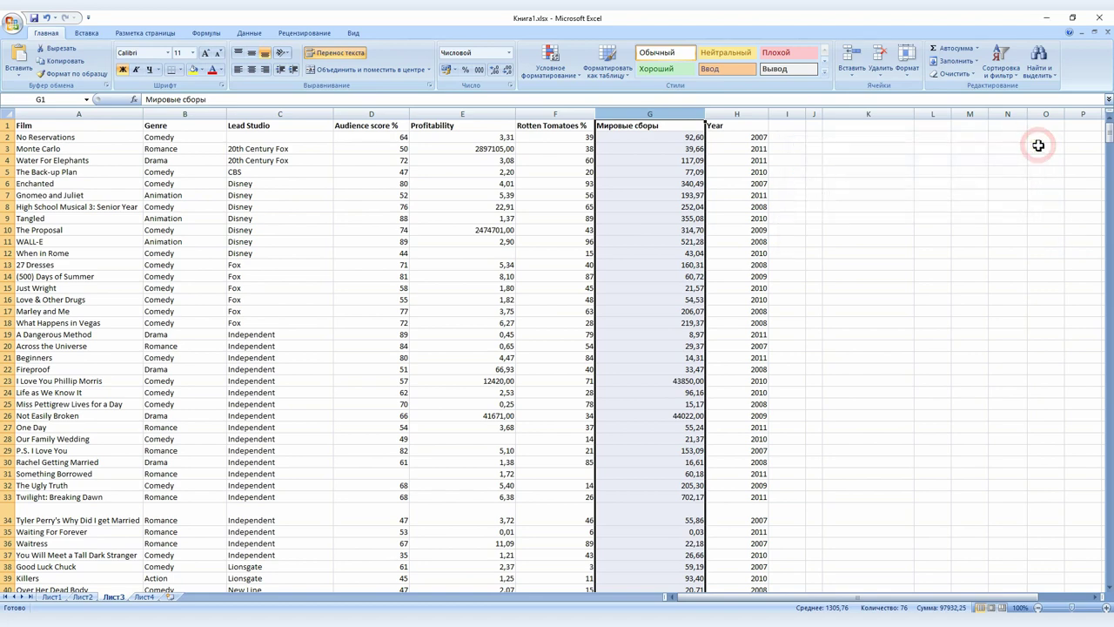
pyautogui.click(926, 198)
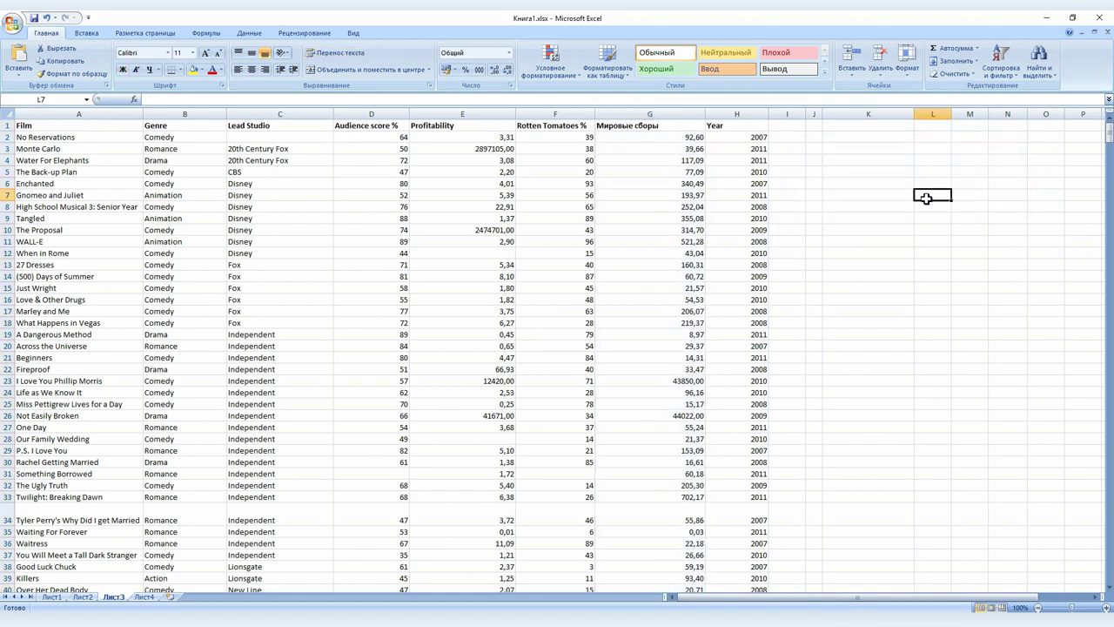
pyautogui.scroll(-13, 865, 308)
pyautogui.scroll(-7, 865, 308)
pyautogui.scroll(10, 865, 308)
pyautogui.scroll(6, 865, 308)
pyautogui.scroll(4, 865, 308)
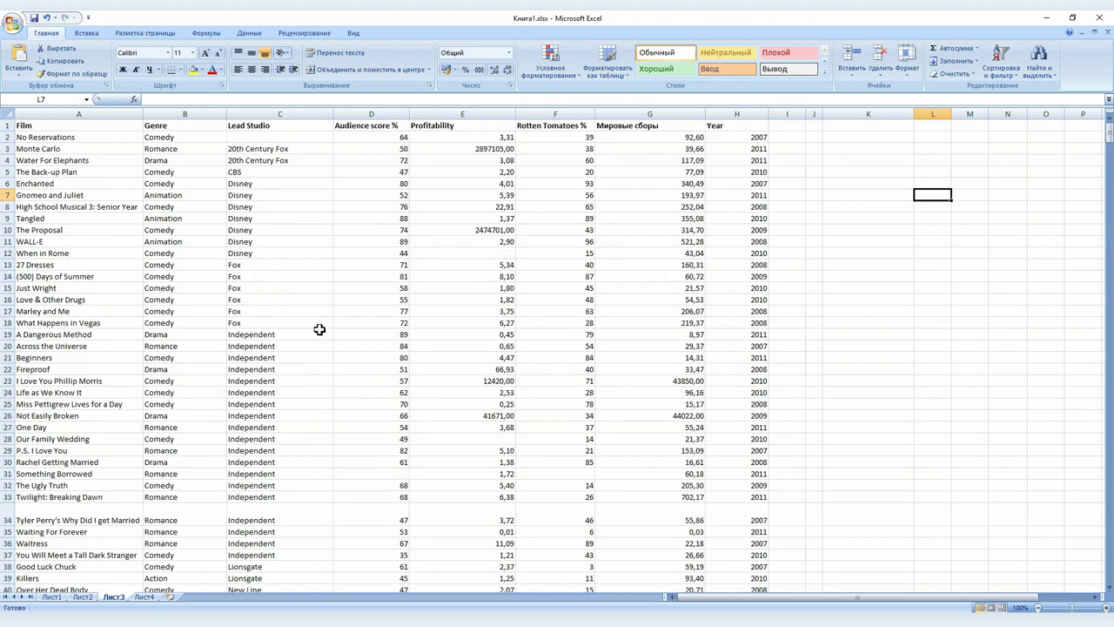
pyautogui.click(248, 180)
pyautogui.click(250, 193)
pyautogui.click(251, 204)
pyautogui.click(244, 183)
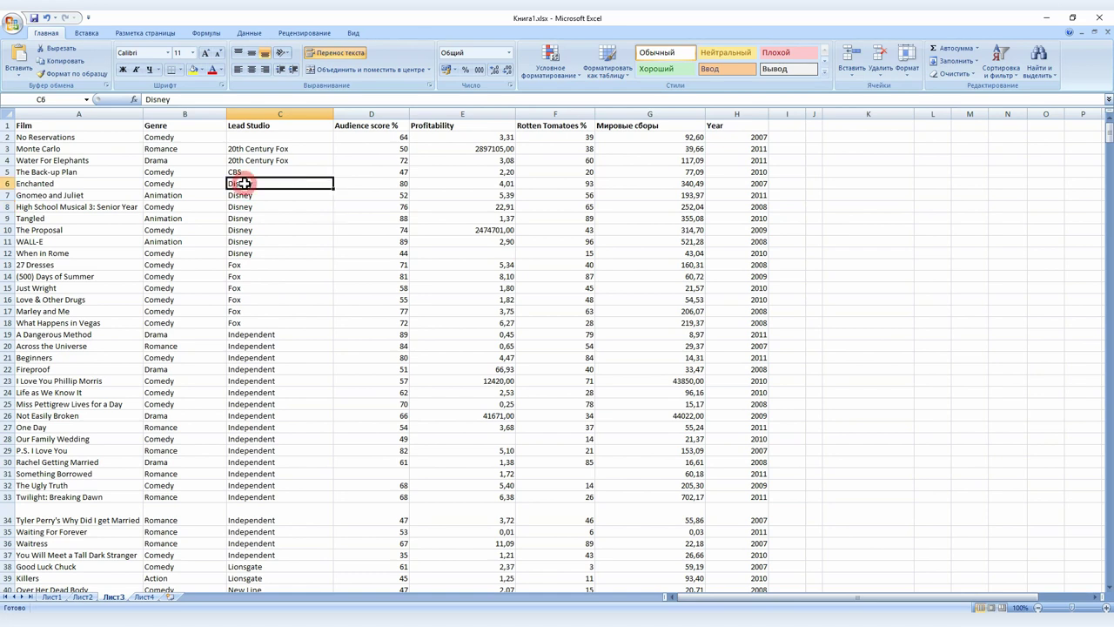
pyautogui.click(248, 254)
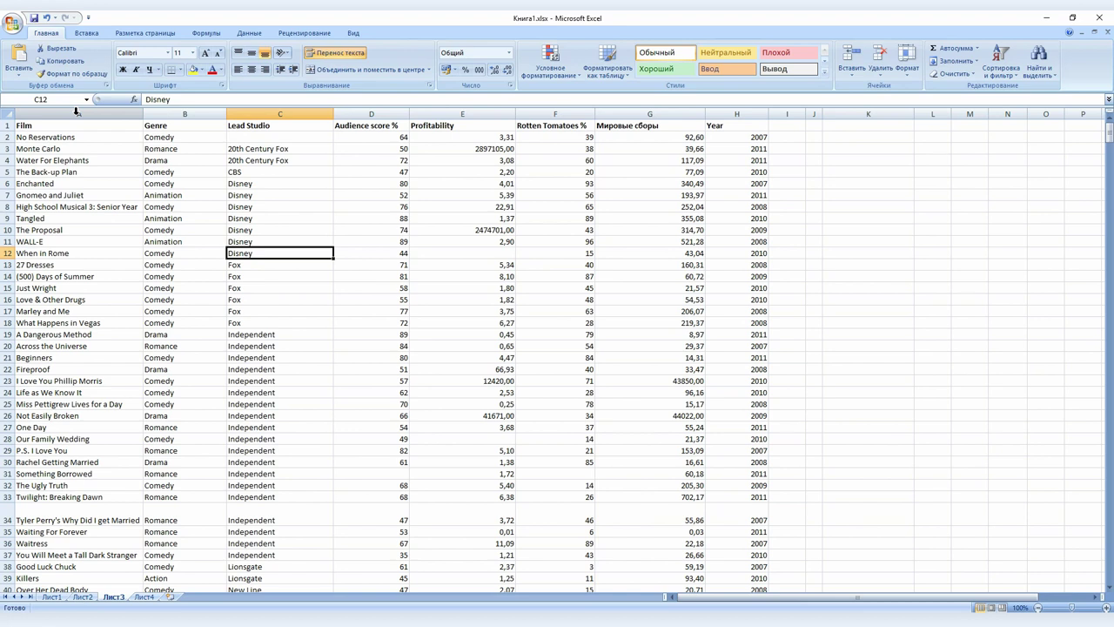
pyautogui.click(76, 112)
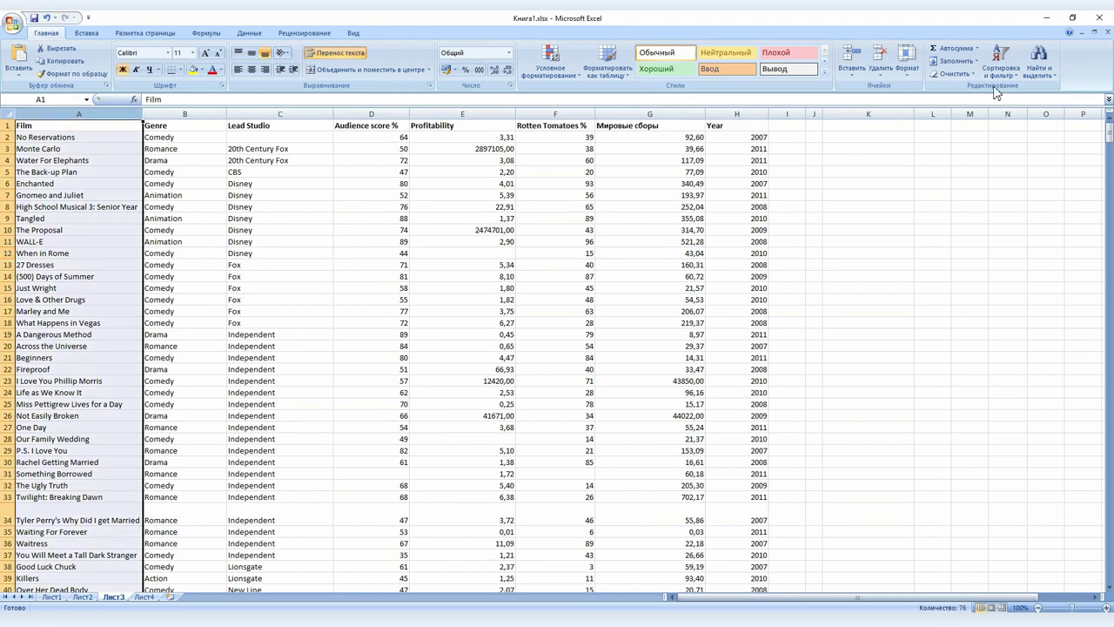
# - Sort the film table from А to Я by title, expanding the selection to neighbouring columns
pyautogui.click(1001, 62)
pyautogui.click(1014, 91)
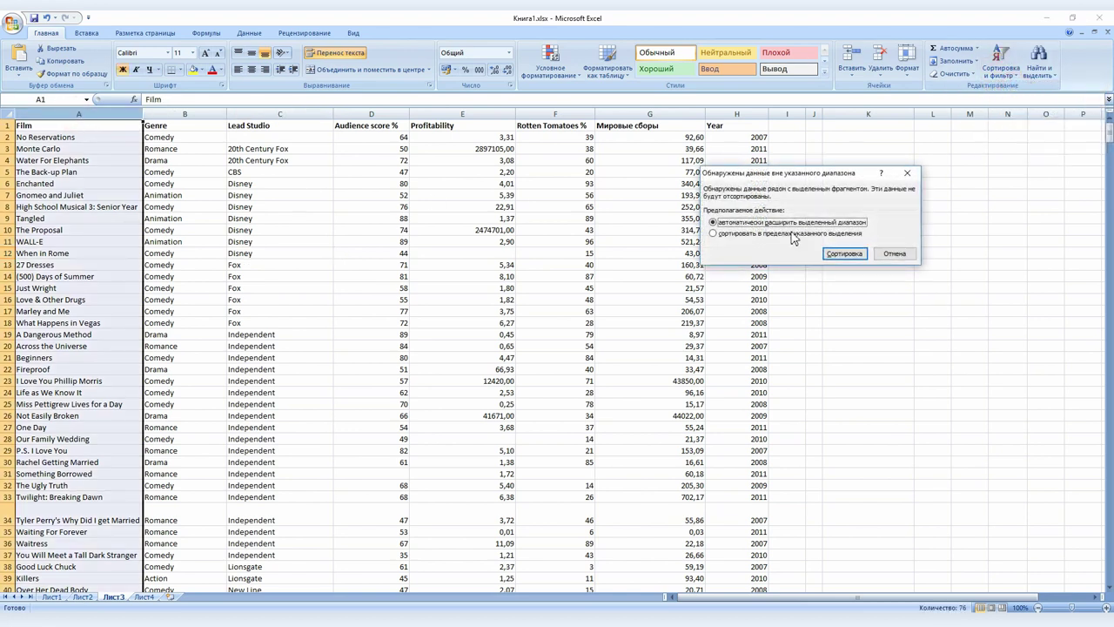
pyautogui.click(853, 254)
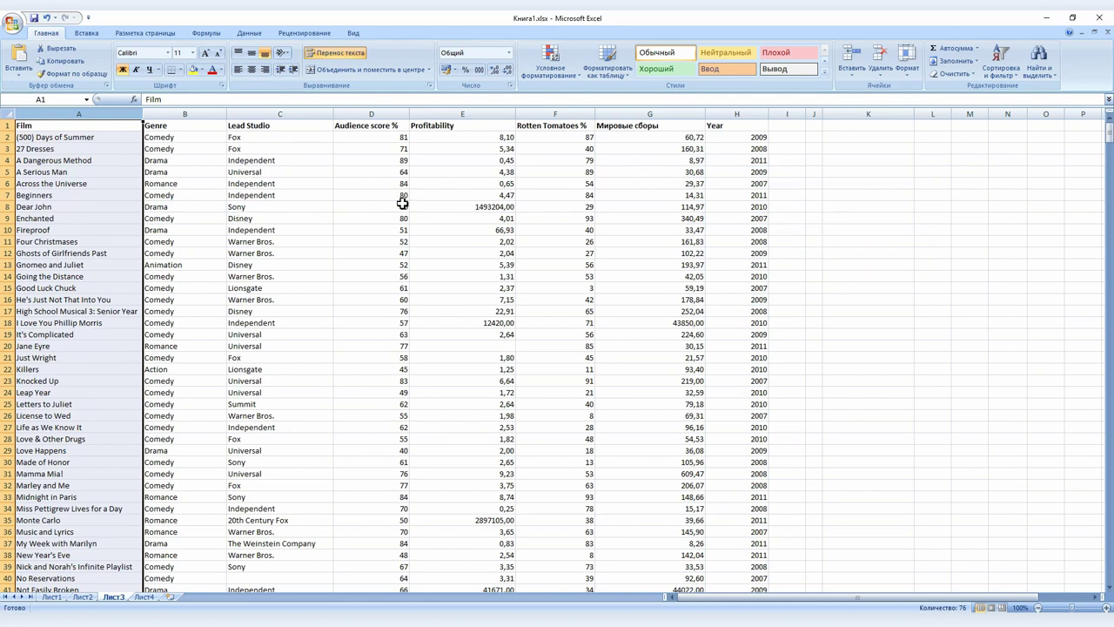
# - Check that a sorted row stayed intact, then switch to the empty sheet Лист4
pyautogui.click(239, 217)
pyautogui.scroll(-4, 279, 347)
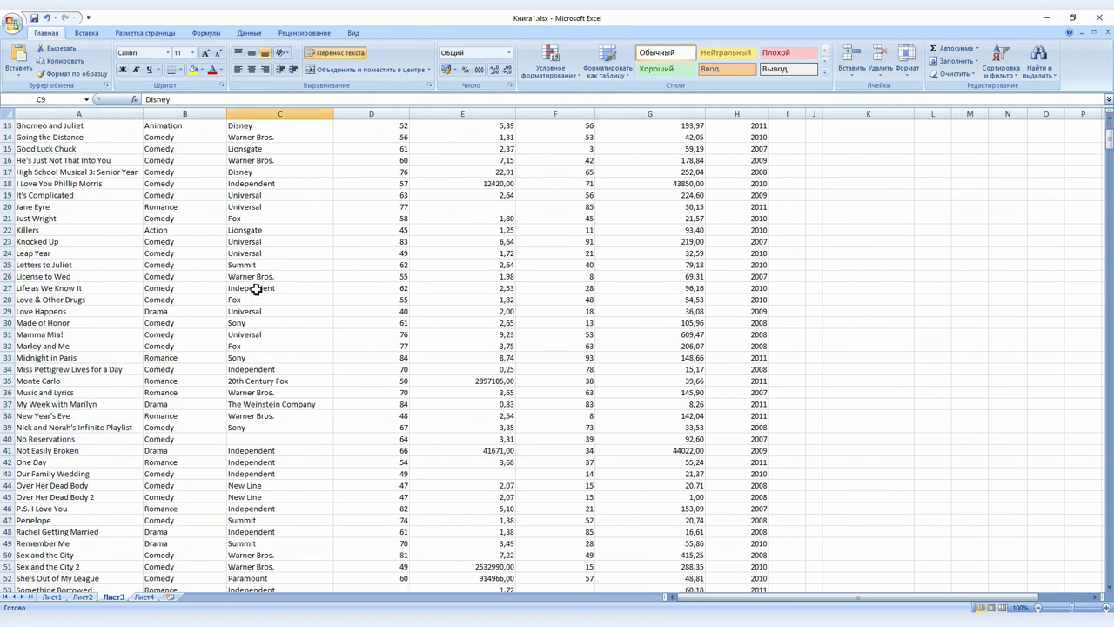
pyautogui.scroll(4, 279, 403)
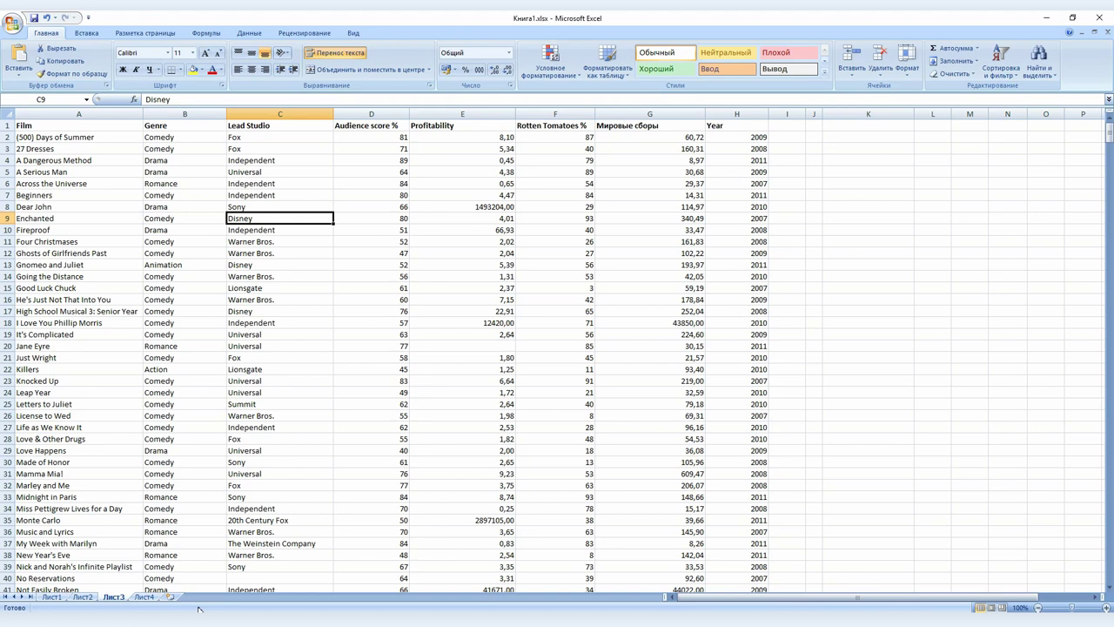
pyautogui.click(144, 597)
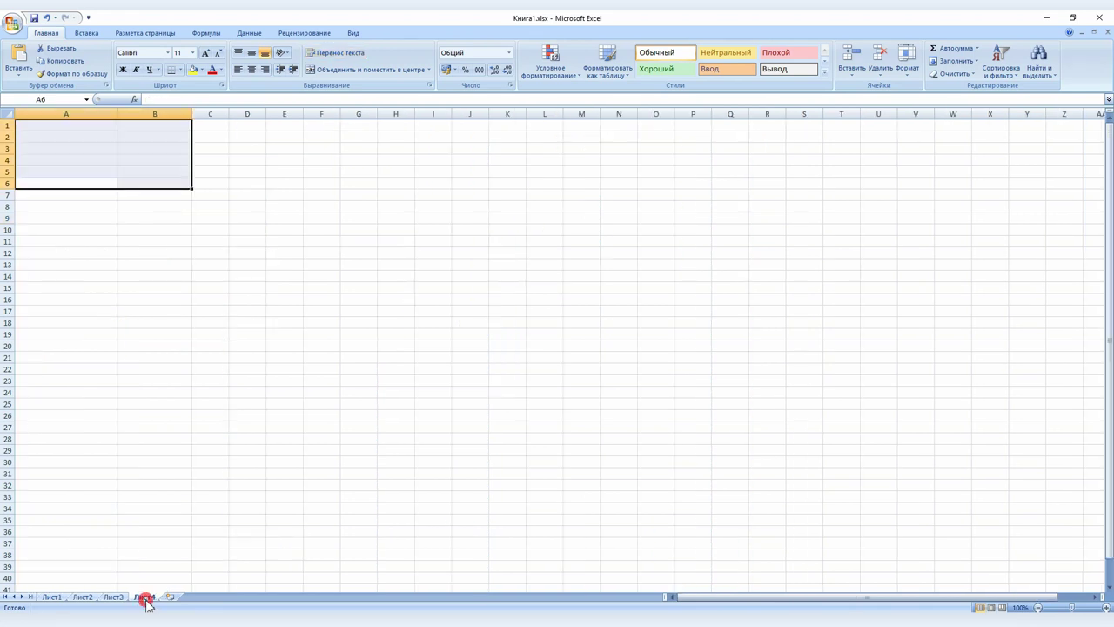
# - Step through a few cells in column A on Лист4, then return to the sorted Лист3
pyautogui.click(47, 126)
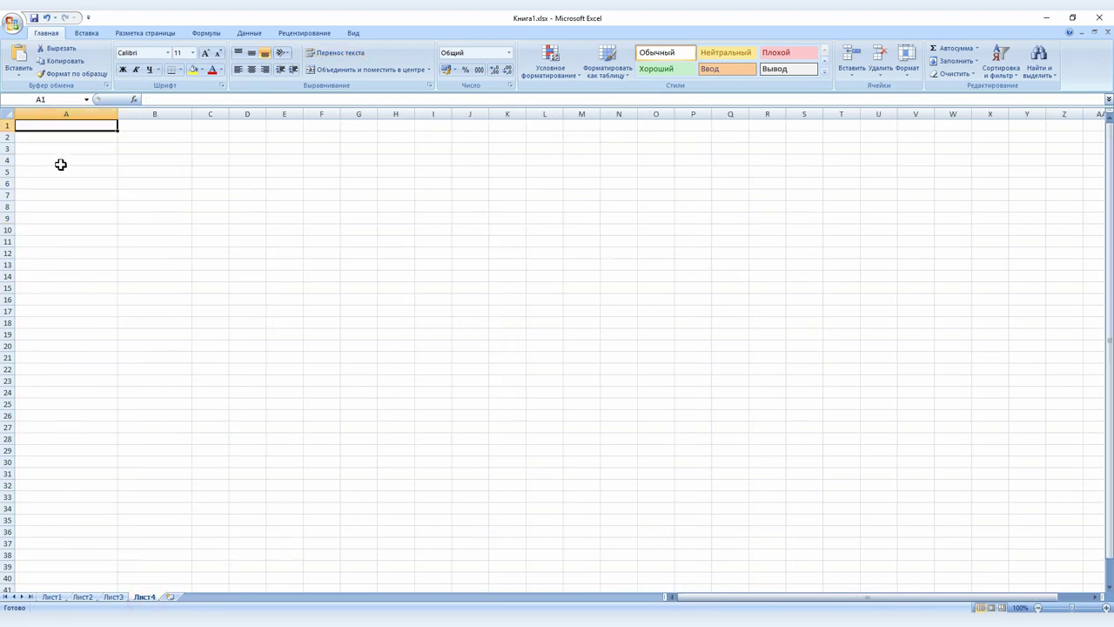
pyautogui.click(60, 137)
pyautogui.click(60, 149)
pyautogui.click(64, 161)
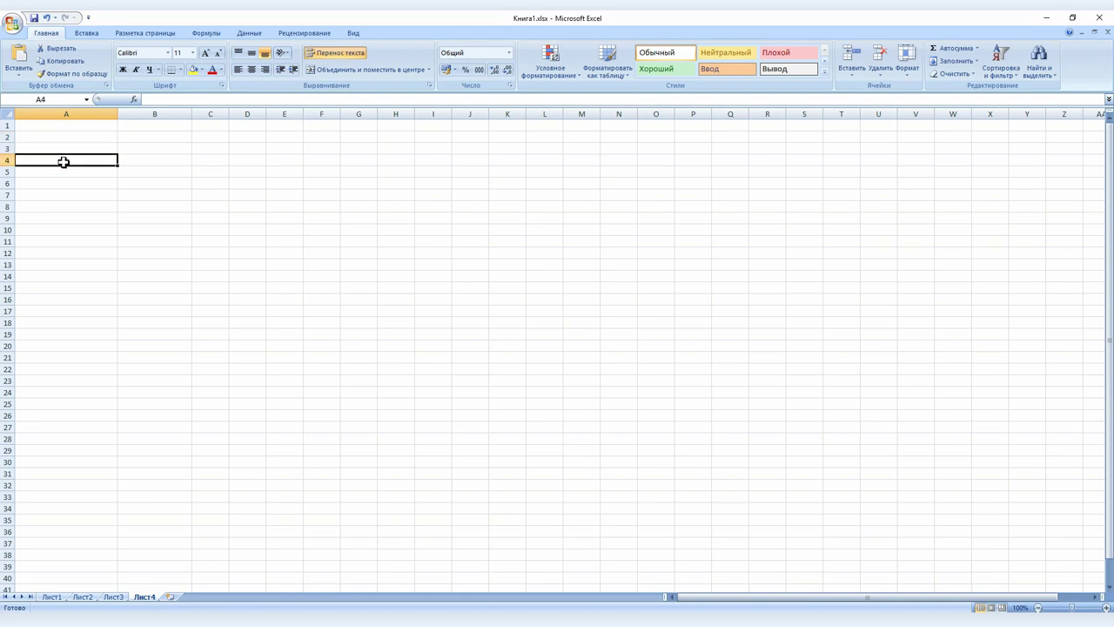
pyautogui.click(63, 173)
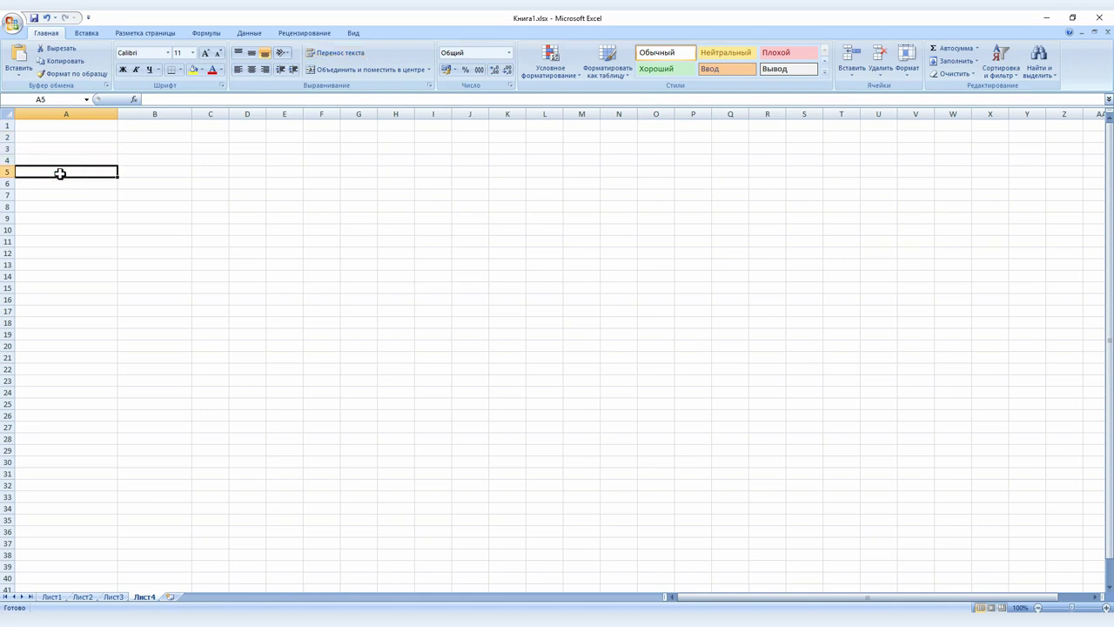
pyautogui.click(114, 597)
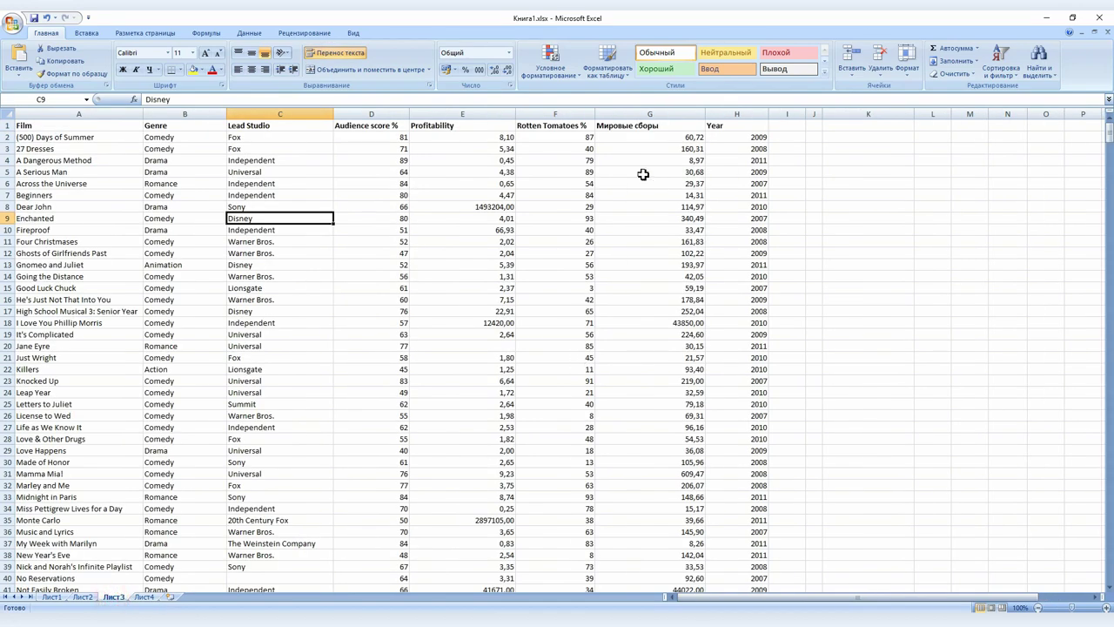